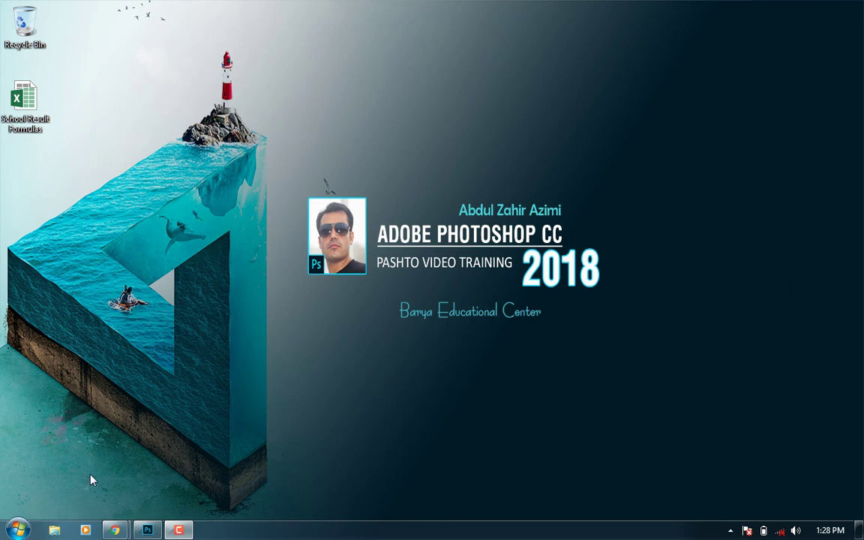
- Restore the Photoshop window showing the 19.jpg castle photo and open the Filter menu
{"action": "left_click", "coordinate": [148, 531]}
{"action": "left_click", "coordinate": [204, 8]}
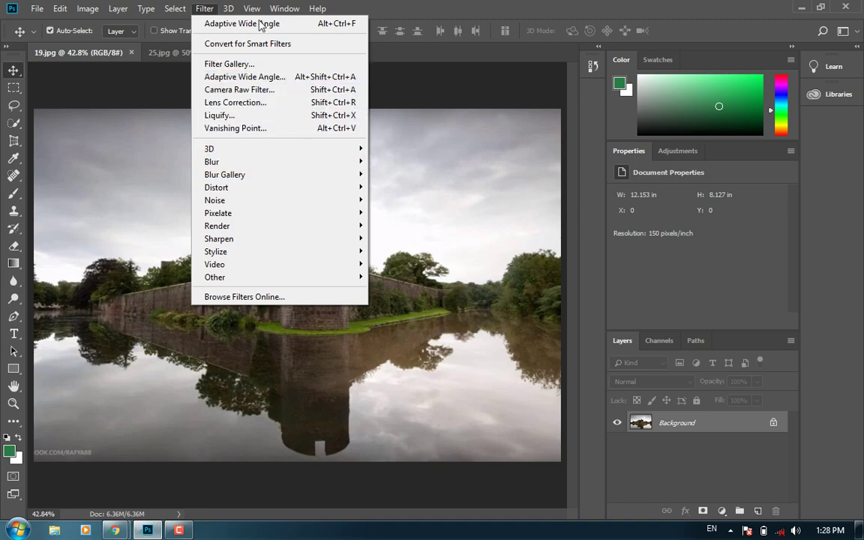
{"action": "left_click", "coordinate": [460, 6]}
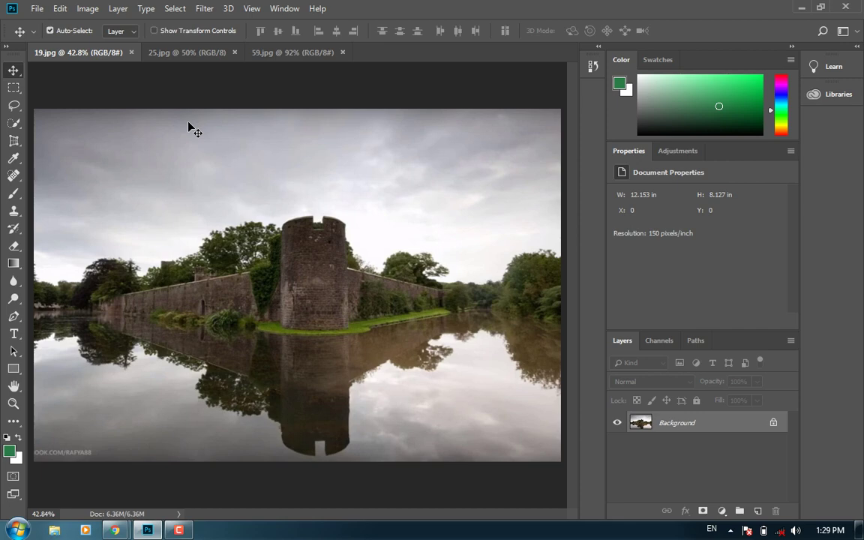
{"action": "left_click", "coordinate": [207, 9]}
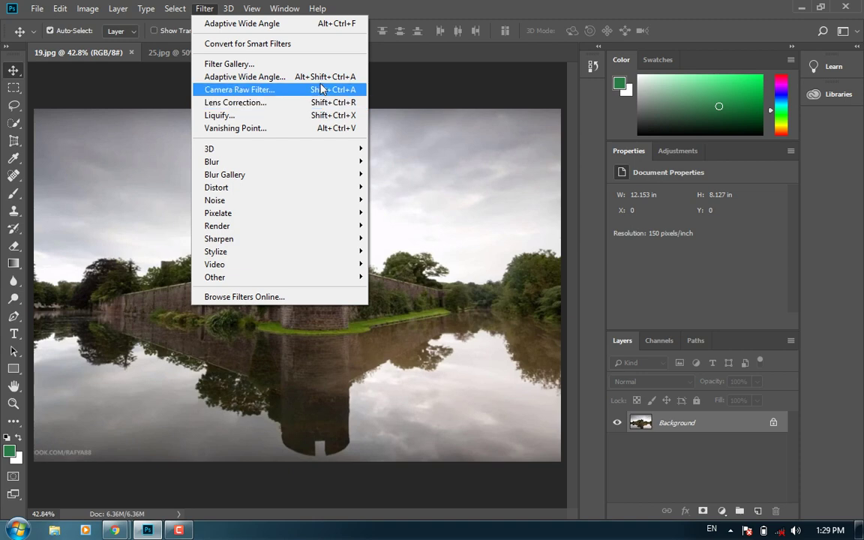
- Open 19.jpg in the Camera Raw filter, zoom and pan across the tower, then fit the preview
{"action": "left_click", "coordinate": [327, 91]}
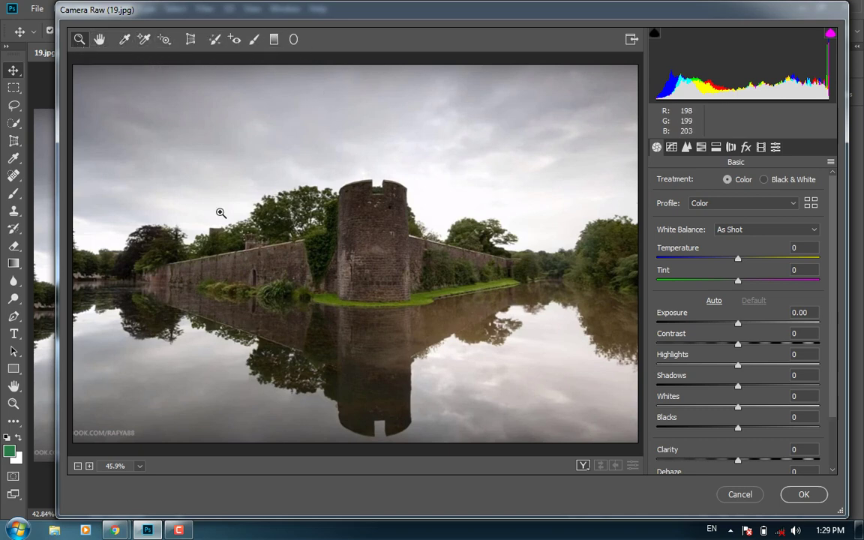
{"action": "left_click", "coordinate": [376, 237]}
{"action": "left_click", "coordinate": [101, 38]}
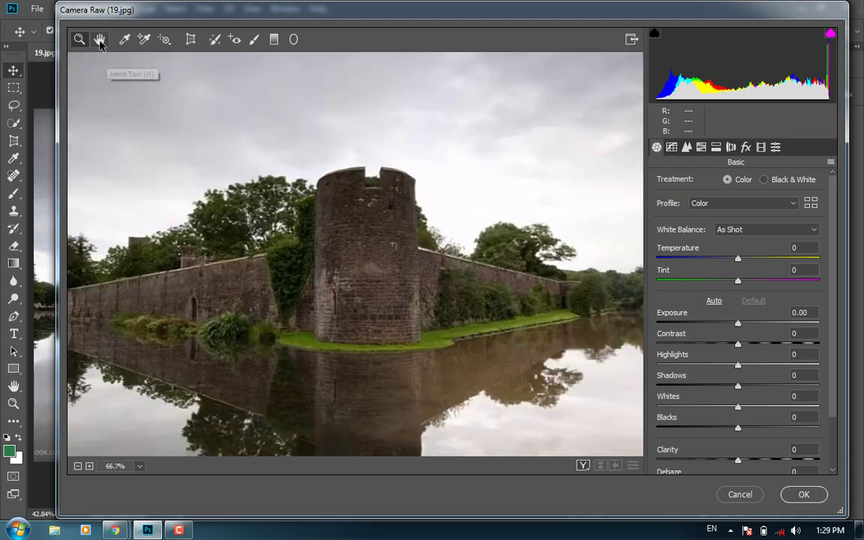
{"action": "mouse_move", "coordinate": [429, 311]}
{"action": "left_mouse_down"}
{"action": "mouse_move", "coordinate": [338, 363]}
{"action": "mouse_move", "coordinate": [525, 183]}
{"action": "mouse_move", "coordinate": [324, 83]}
{"action": "left_mouse_up"}
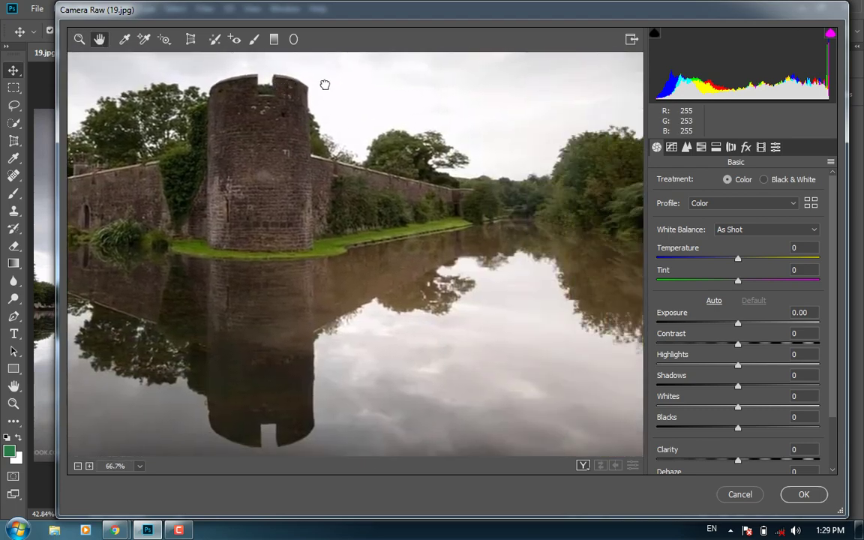
{"action": "double_click", "coordinate": [100, 40]}
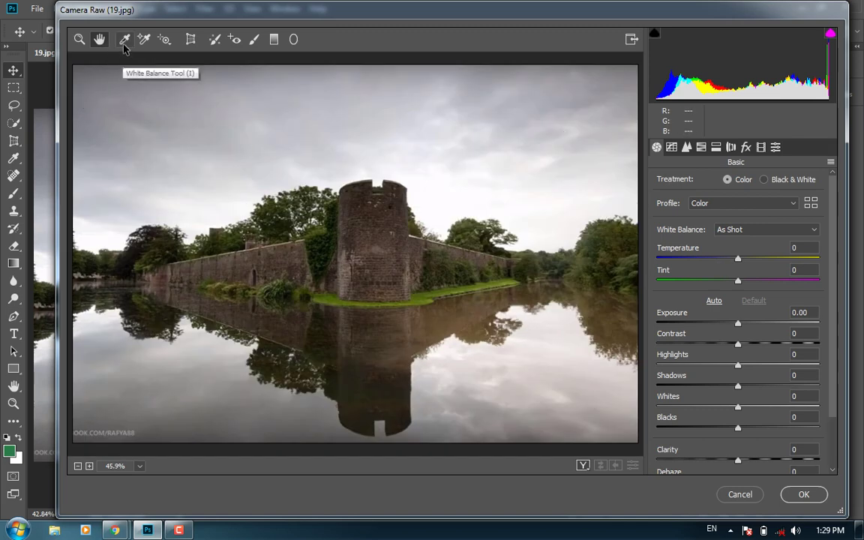
- Sample sky and tree spots with the White Balance tool until Temperature -10, Tint +28
{"action": "left_click", "coordinate": [124, 45]}
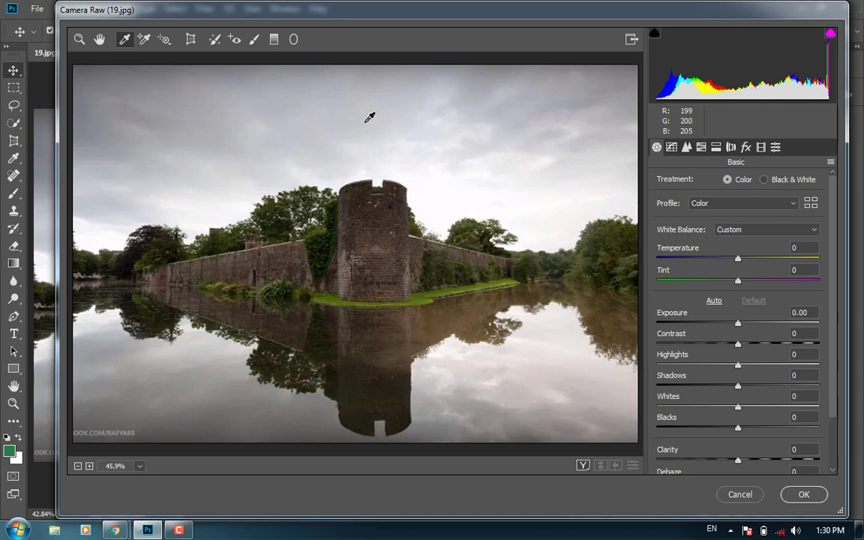
{"action": "left_click", "coordinate": [370, 118]}
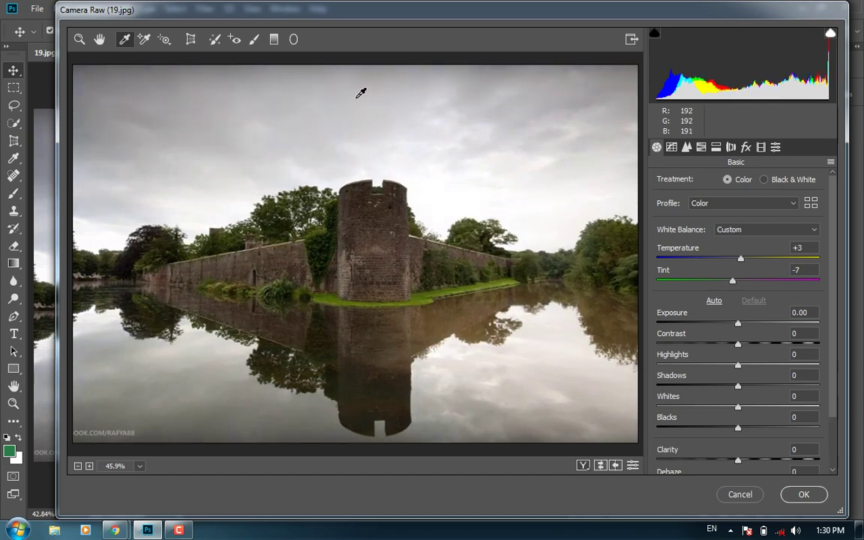
{"action": "left_click", "coordinate": [362, 85]}
{"action": "left_click", "coordinate": [351, 77]}
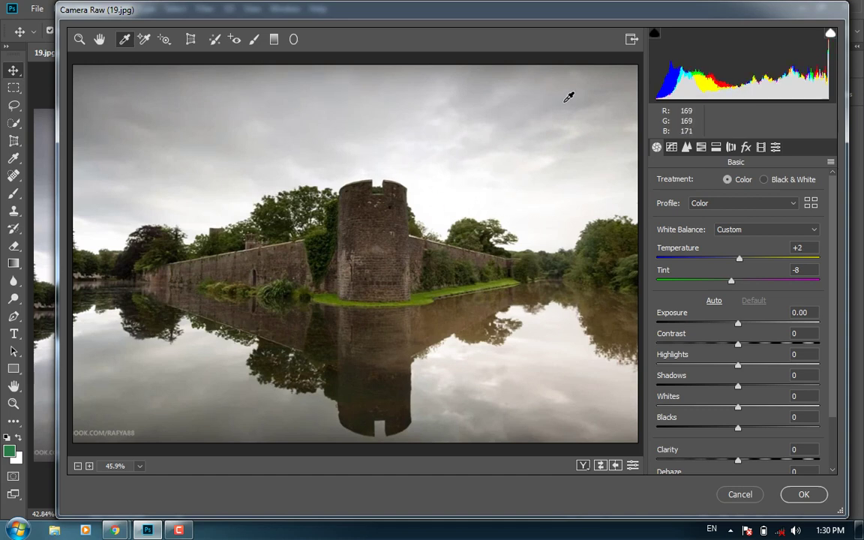
{"action": "left_click", "coordinate": [577, 98]}
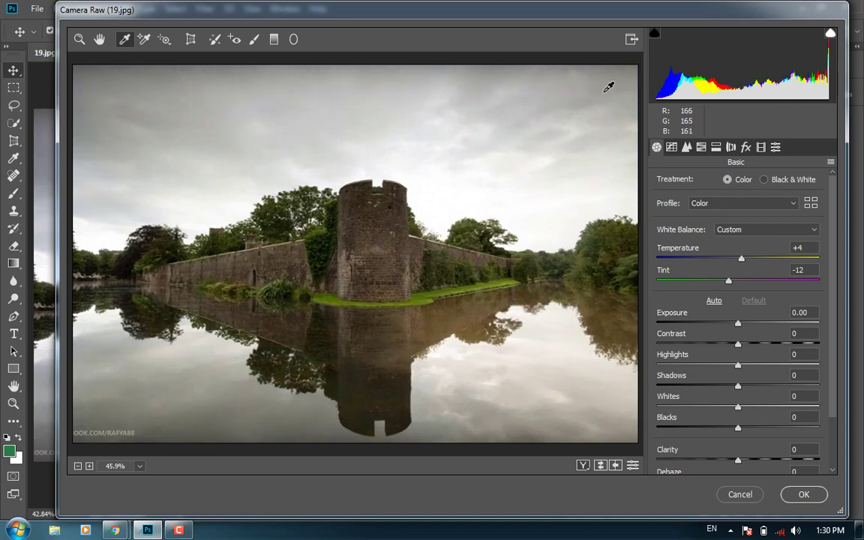
{"action": "left_click", "coordinate": [609, 84]}
{"action": "left_click", "coordinate": [621, 232]}
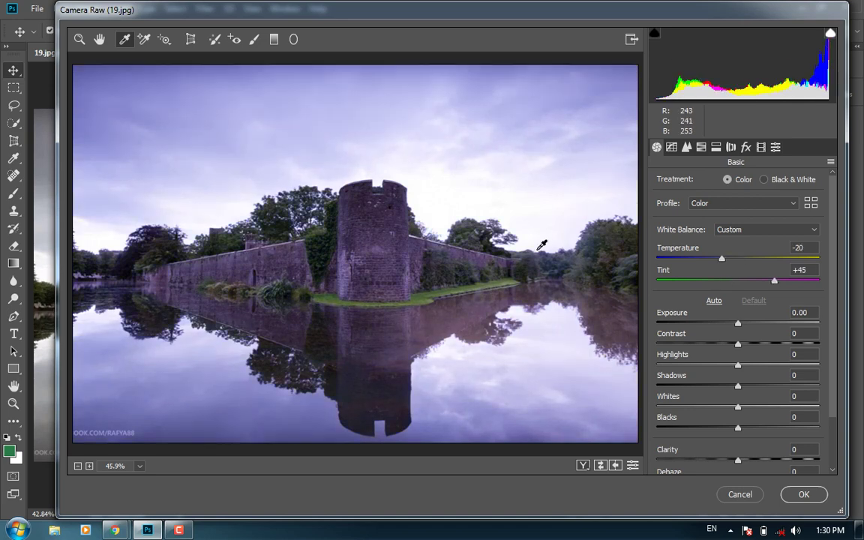
{"action": "left_click", "coordinate": [487, 227]}
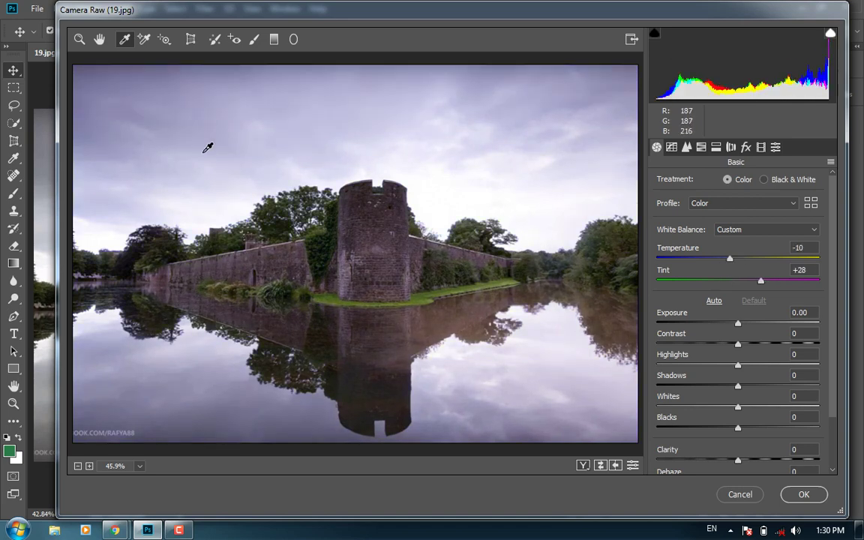
{"action": "left_click", "coordinate": [143, 41]}
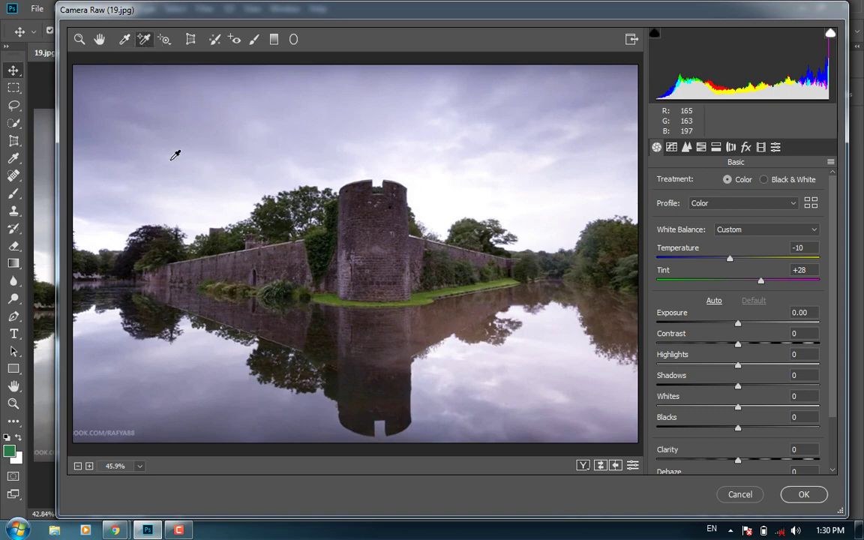
{"action": "left_click", "coordinate": [279, 285]}
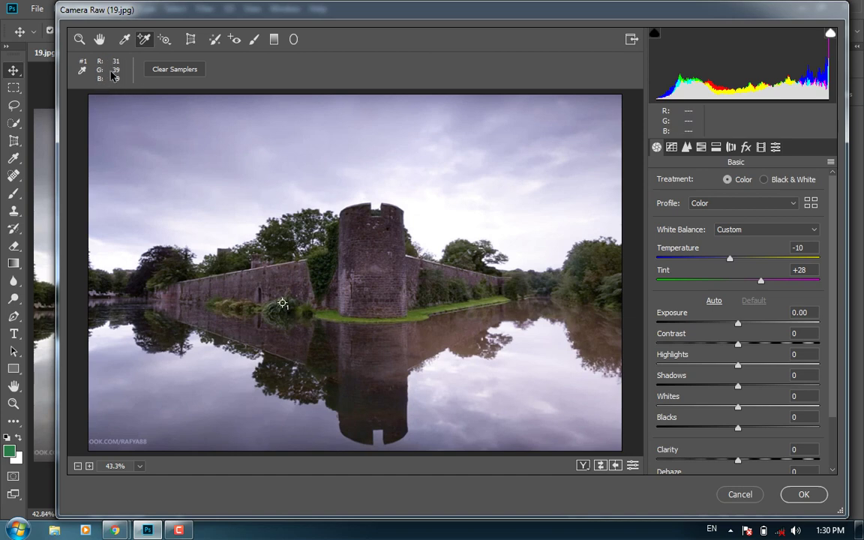
{"action": "left_click", "coordinate": [375, 265]}
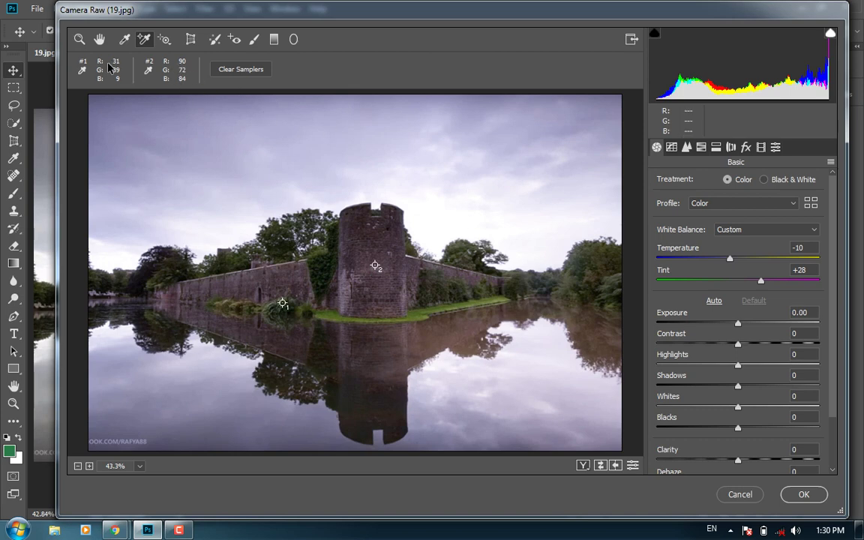
{"action": "left_click", "coordinate": [233, 74]}
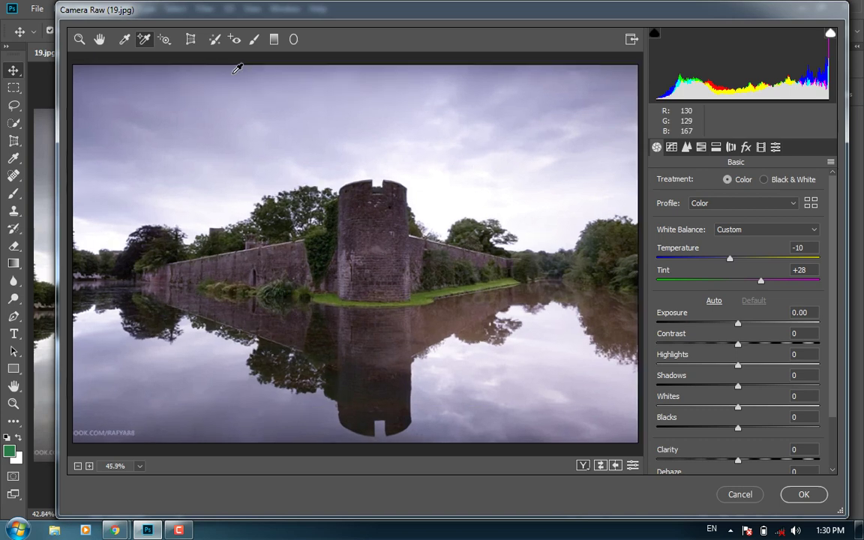
{"action": "left_click", "coordinate": [164, 41]}
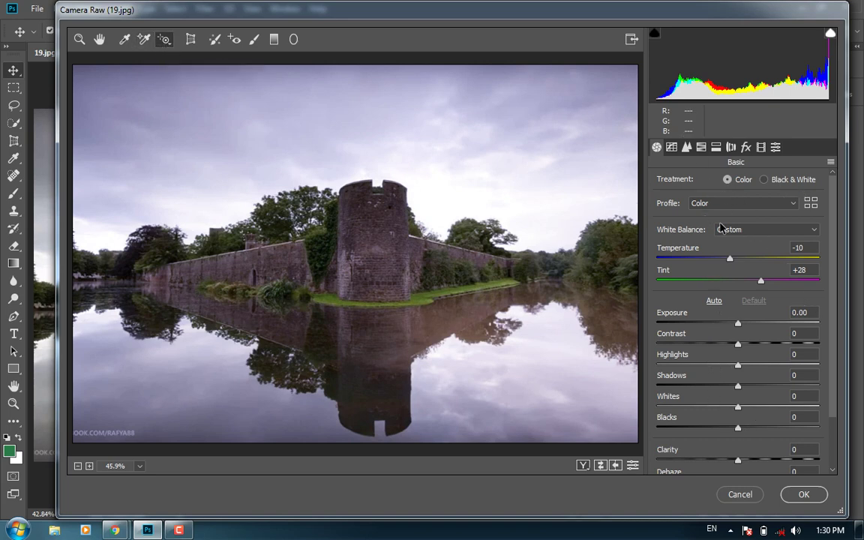
- Set Basic sliders to Temperature +11, Tint +30, Highlights +1 and Whites -1
{"action": "left_click", "coordinate": [191, 39]}
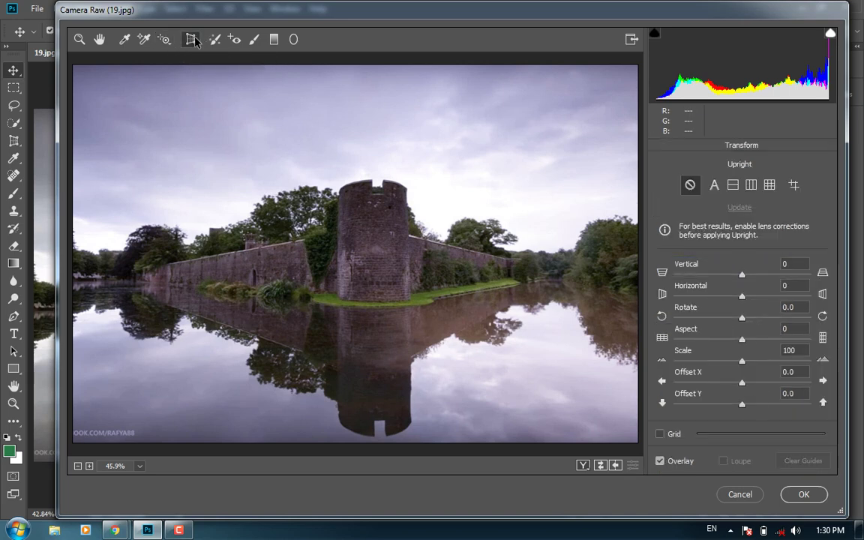
{"action": "left_click", "coordinate": [165, 39]}
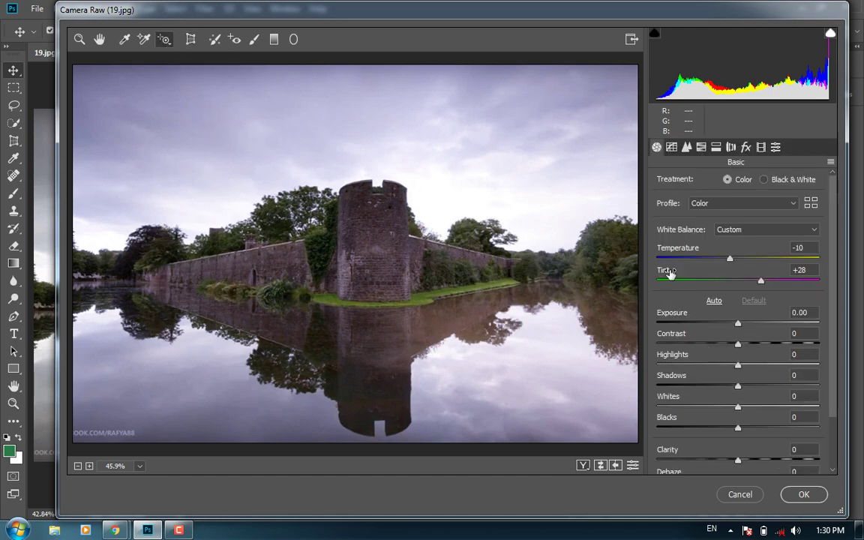
{"action": "mouse_move", "coordinate": [731, 261]}
{"action": "left_mouse_down"}
{"action": "mouse_move", "coordinate": [746, 260]}
{"action": "mouse_move", "coordinate": [729, 261]}
{"action": "mouse_move", "coordinate": [762, 282]}
{"action": "mouse_move", "coordinate": [747, 260]}
{"action": "left_mouse_up"}
{"action": "left_click", "coordinate": [760, 281]}
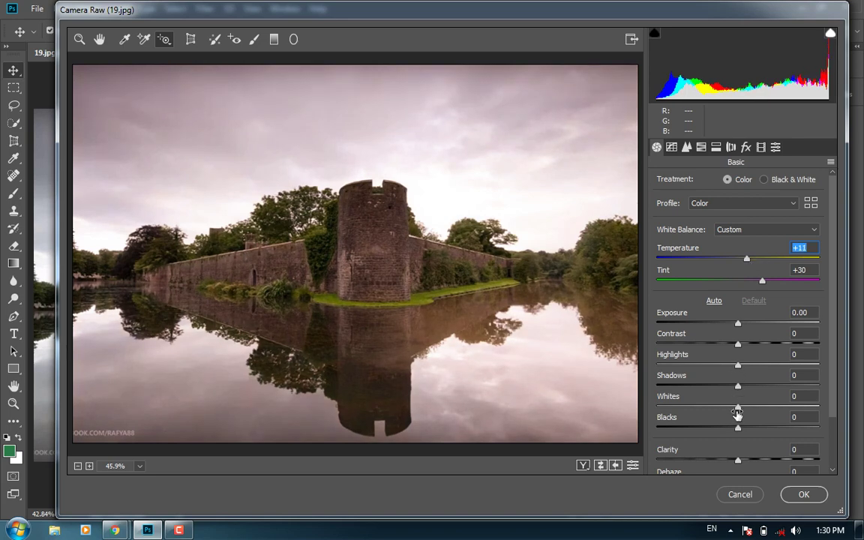
{"action": "mouse_move", "coordinate": [738, 408]}
{"action": "left_mouse_down"}
{"action": "mouse_move", "coordinate": [758, 408]}
{"action": "mouse_move", "coordinate": [737, 407]}
{"action": "left_mouse_up"}
{"action": "mouse_move", "coordinate": [738, 366]}
{"action": "left_mouse_down"}
{"action": "mouse_move", "coordinate": [781, 365]}
{"action": "mouse_move", "coordinate": [739, 366]}
{"action": "left_mouse_up"}
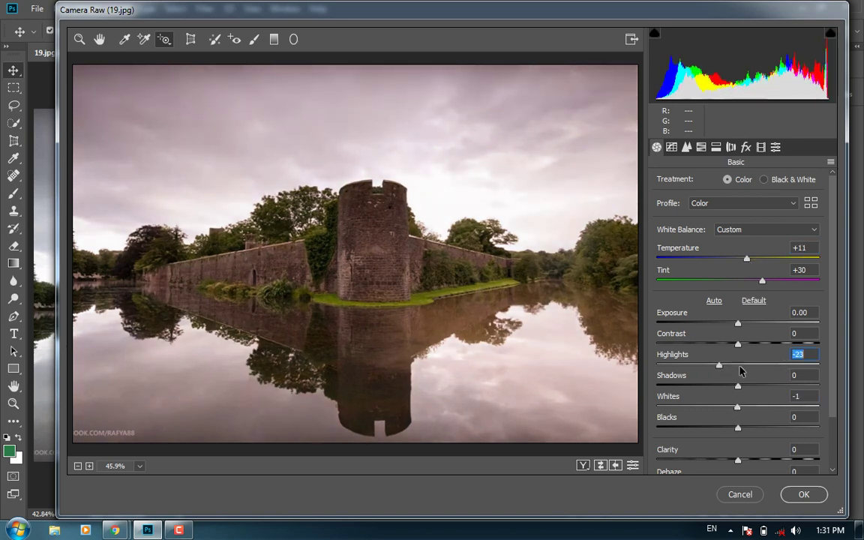
- Adjust the sky and right-hand trees' tones with the Targeted Adjustment tool
{"action": "left_click", "coordinate": [164, 39]}
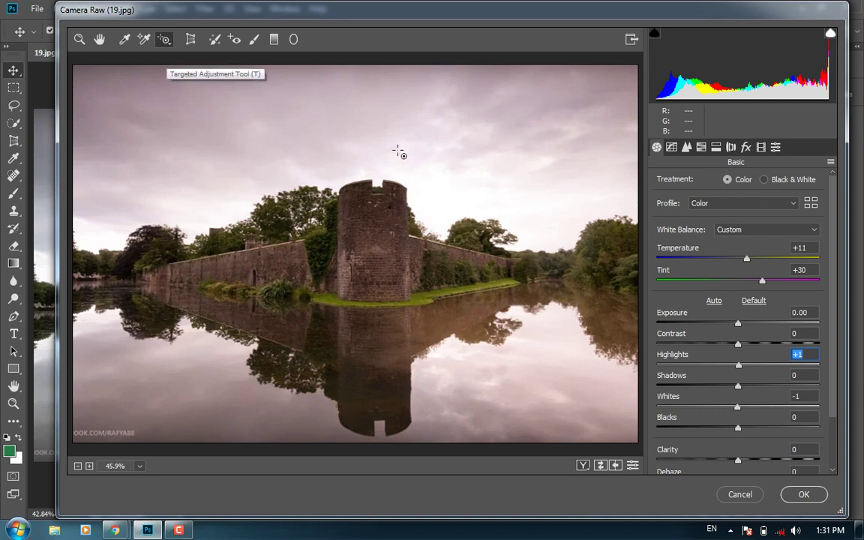
{"action": "mouse_move", "coordinate": [561, 106]}
{"action": "left_mouse_down"}
{"action": "mouse_move", "coordinate": [570, 78]}
{"action": "mouse_move", "coordinate": [564, 111]}
{"action": "left_mouse_up"}
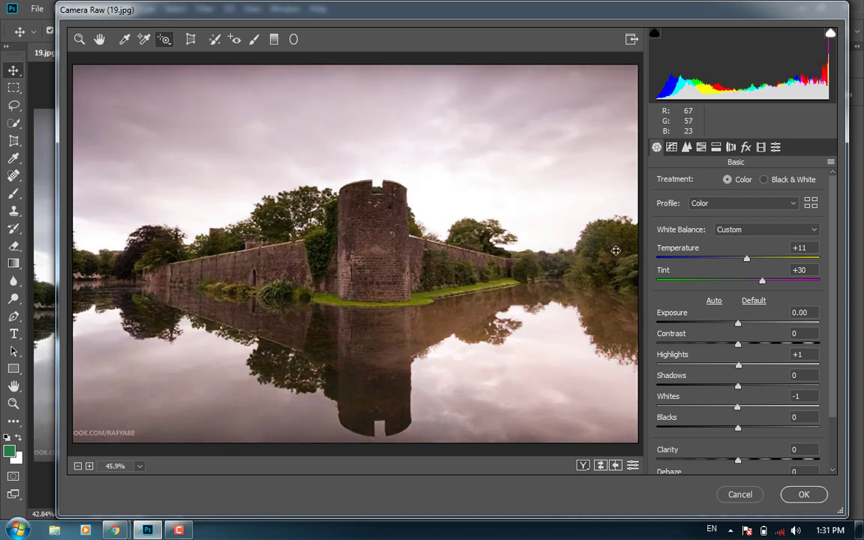
{"action": "left_click_drag", "start_coordinate": [613, 247], "coordinate": [623, 353]}
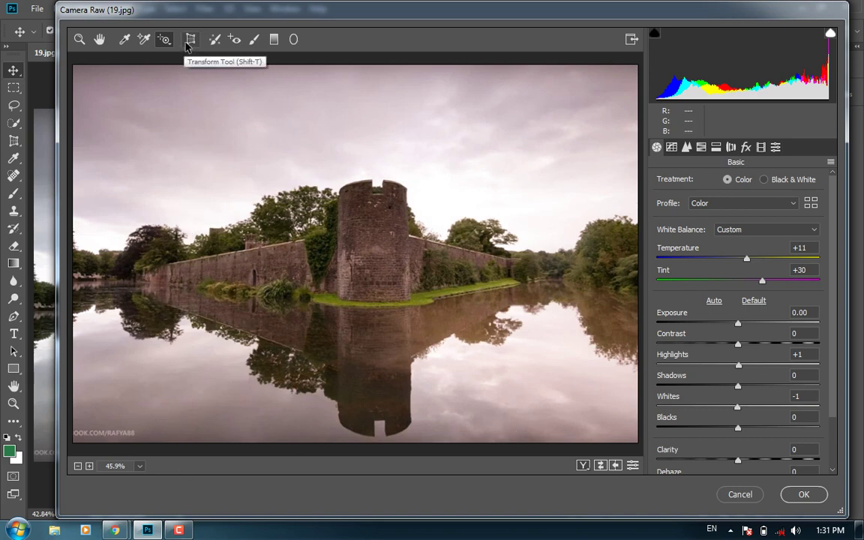
- Correct perspective and tilt with manual Transform sliders, reaching Scale 96 and Offset X -11
{"action": "left_click", "coordinate": [189, 42]}
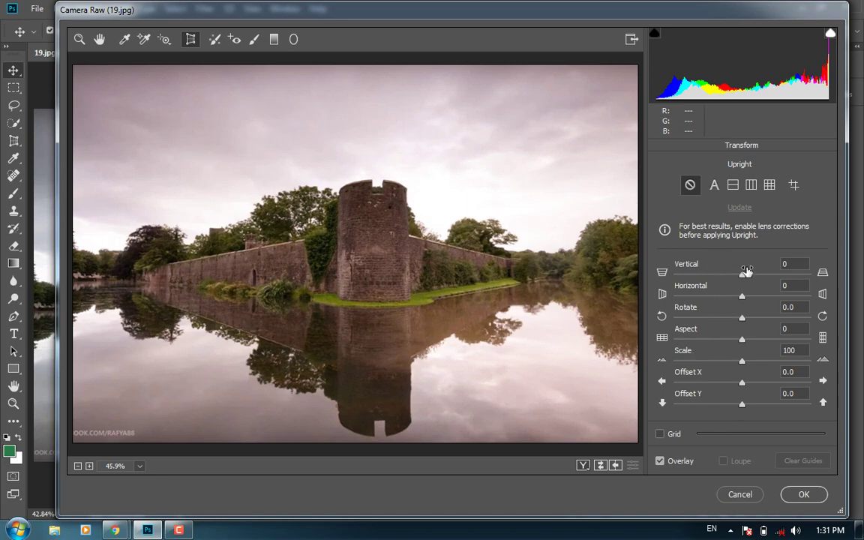
{"action": "mouse_move", "coordinate": [744, 275]}
{"action": "left_mouse_down"}
{"action": "mouse_move", "coordinate": [755, 284]}
{"action": "mouse_move", "coordinate": [733, 276]}
{"action": "mouse_move", "coordinate": [767, 299]}
{"action": "left_mouse_up"}
{"action": "left_click_drag", "start_coordinate": [735, 300], "coordinate": [734, 384]}
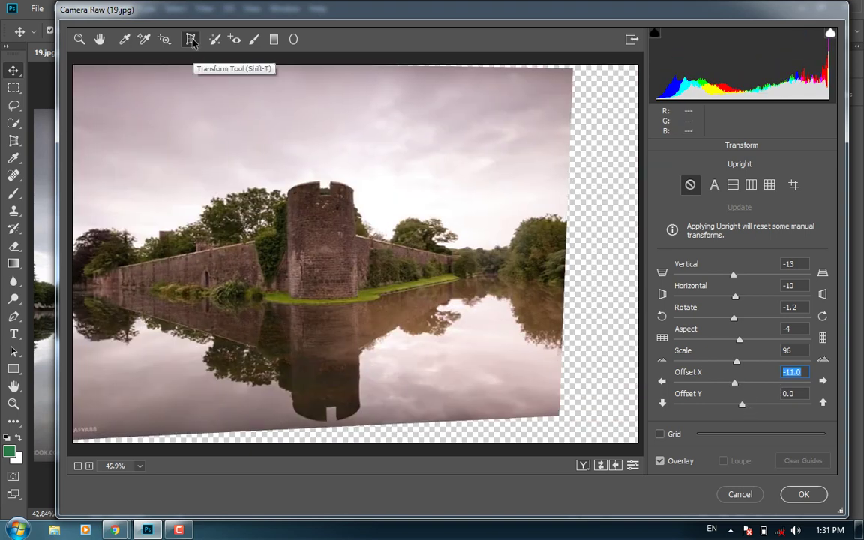
{"action": "left_click", "coordinate": [99, 39]}
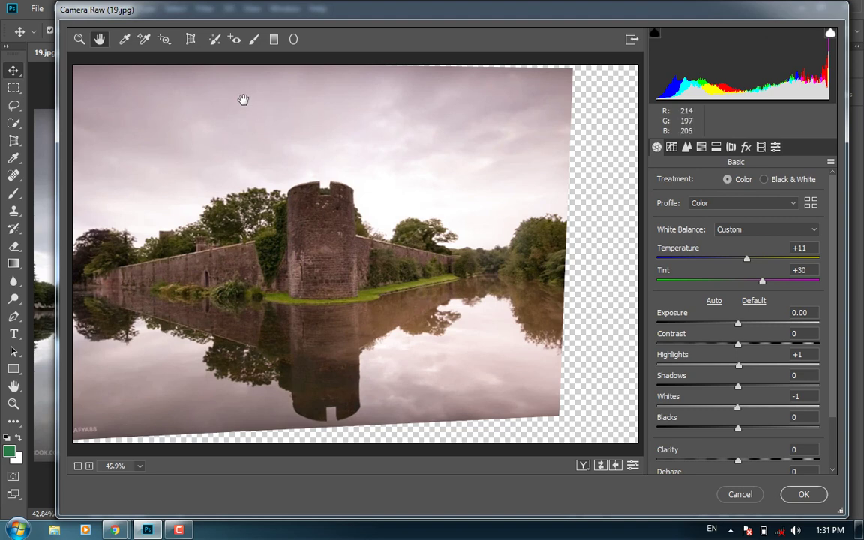
- Add one Heal spot (Size 30, Feather 100), repositioning target and source to the sky and waterline
{"action": "left_click", "coordinate": [214, 39]}
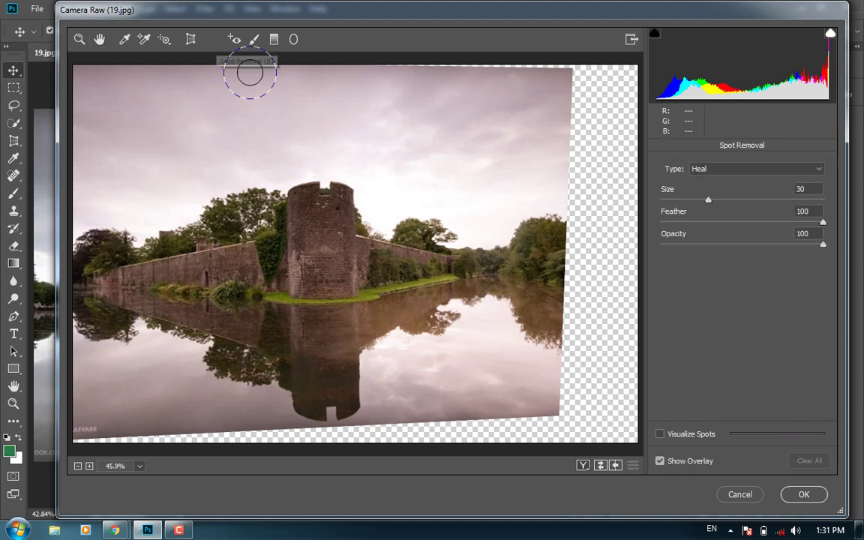
{"action": "left_click", "coordinate": [330, 241]}
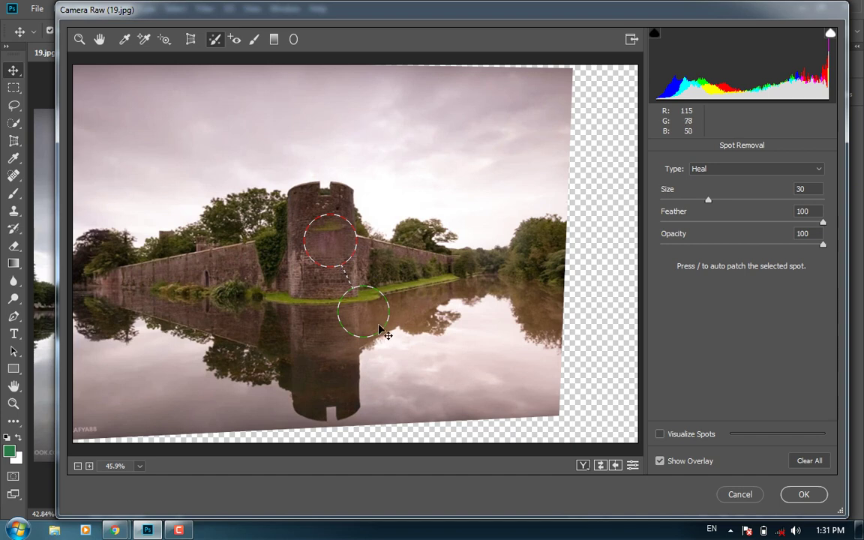
{"action": "left_click_drag", "start_coordinate": [330, 239], "coordinate": [460, 310]}
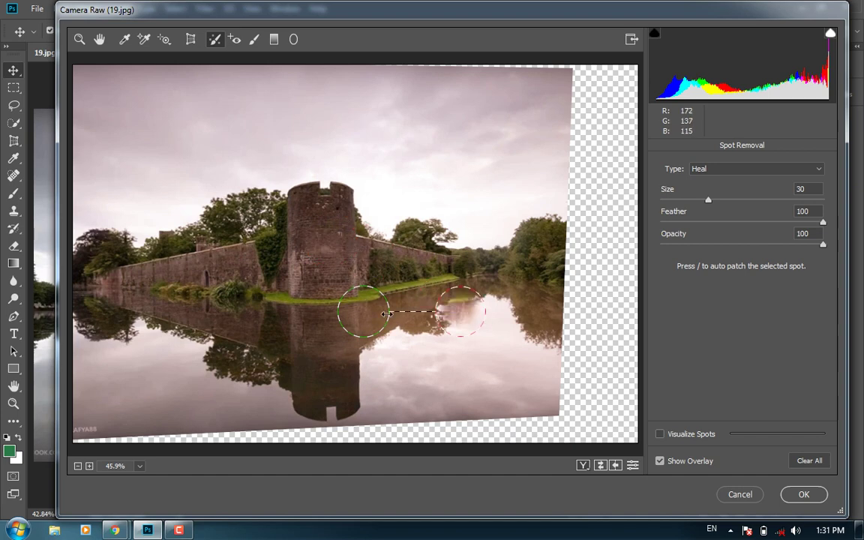
{"action": "left_click_drag", "start_coordinate": [385, 316], "coordinate": [437, 239]}
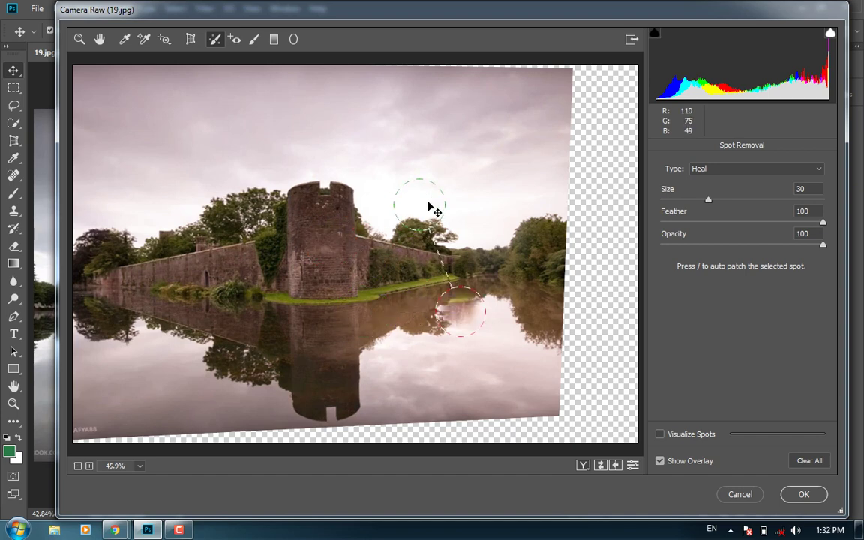
{"action": "left_click_drag", "start_coordinate": [481, 317], "coordinate": [493, 374]}
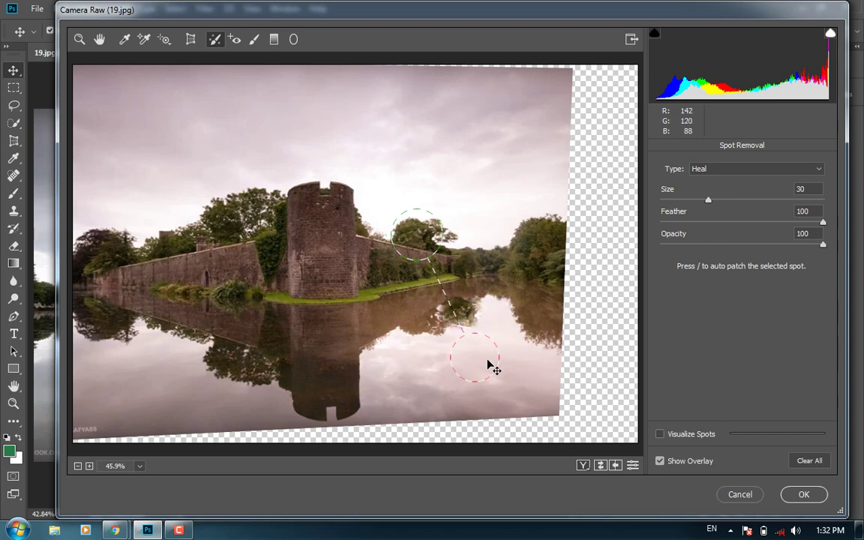
{"action": "left_click_drag", "start_coordinate": [417, 235], "coordinate": [529, 246]}
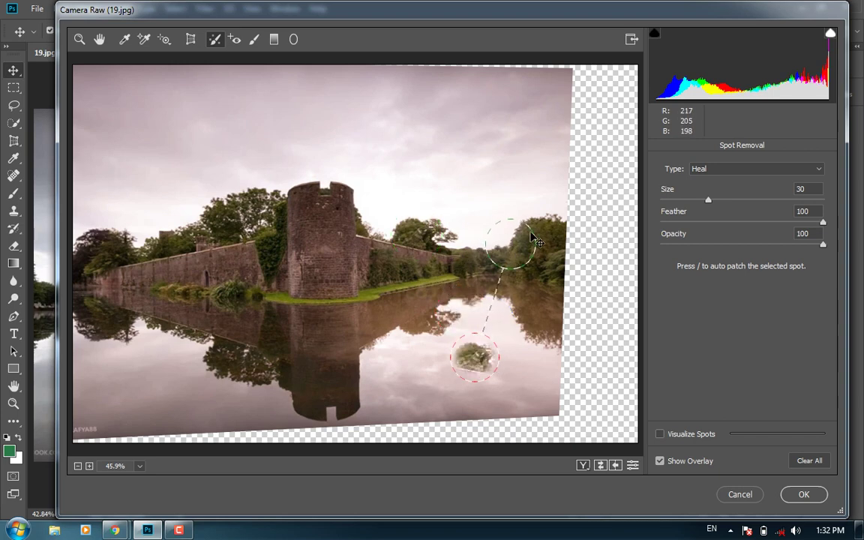
{"action": "left_click_drag", "start_coordinate": [483, 357], "coordinate": [408, 136]}
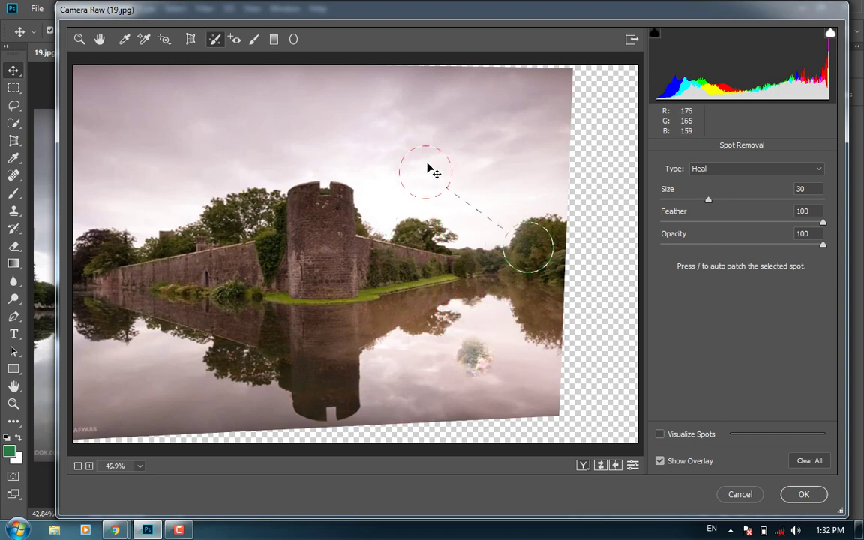
{"action": "left_click_drag", "start_coordinate": [529, 246], "coordinate": [421, 295]}
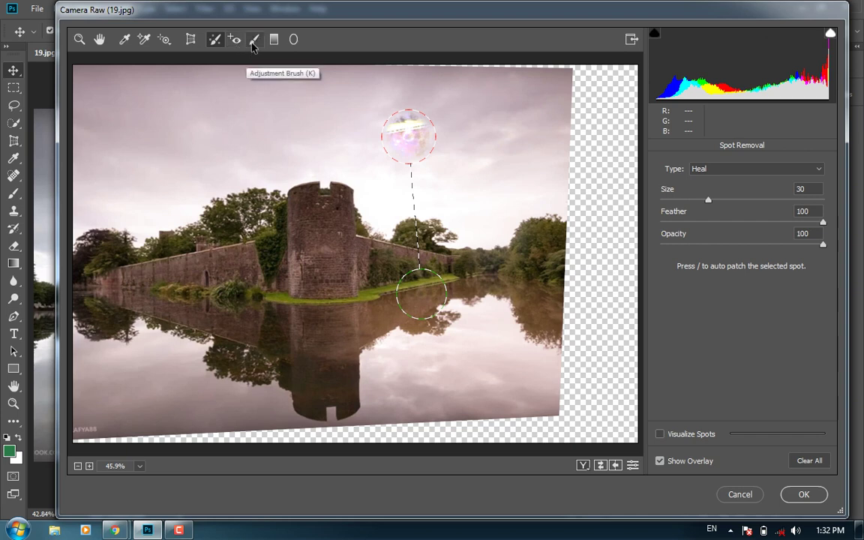
- Paint an Adjustment Brush stroke of Exposure +0.70 and Temperature +5 across the sky
{"action": "left_click", "coordinate": [253, 40]}
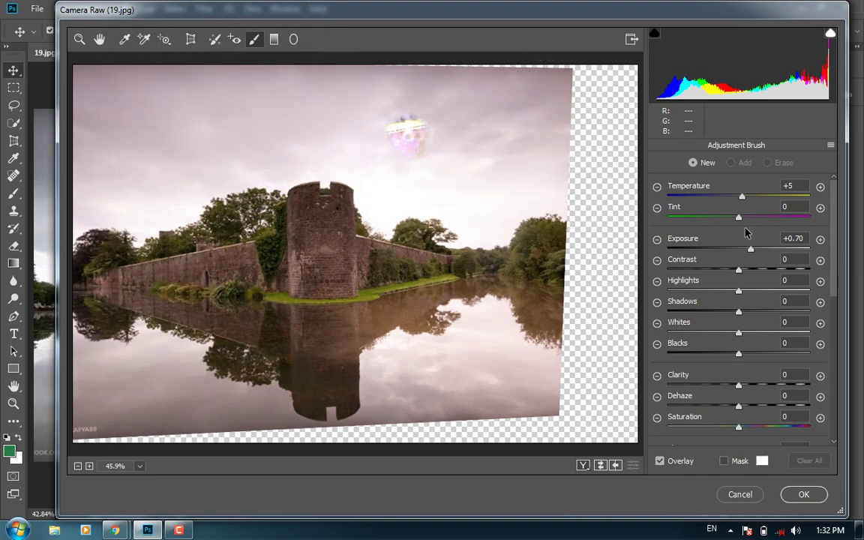
{"action": "left_click_drag", "start_coordinate": [518, 107], "coordinate": [525, 132]}
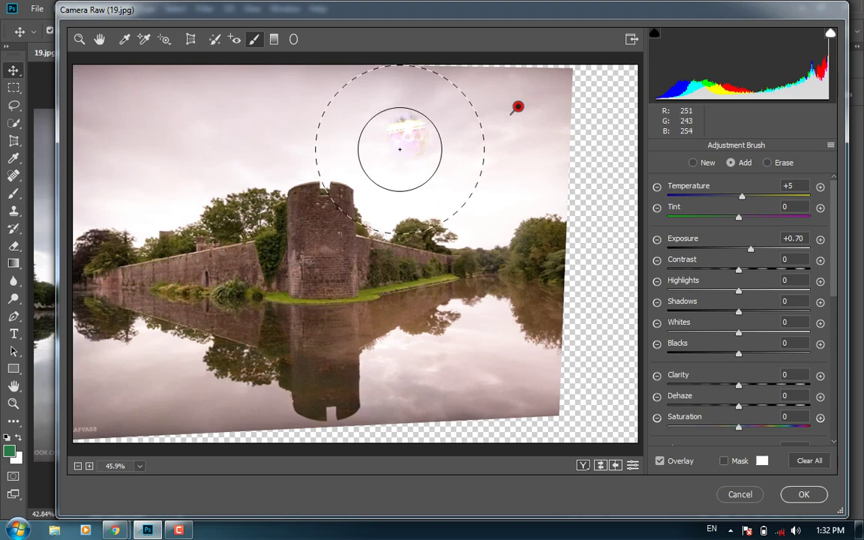
- Draw a graduated filter from the tower top down into the water
{"action": "left_click", "coordinate": [275, 39]}
{"action": "mouse_move", "coordinate": [325, 141]}
{"action": "left_mouse_down"}
{"action": "mouse_move", "coordinate": [313, 328]}
{"action": "mouse_move", "coordinate": [322, 336]}
{"action": "left_mouse_up"}
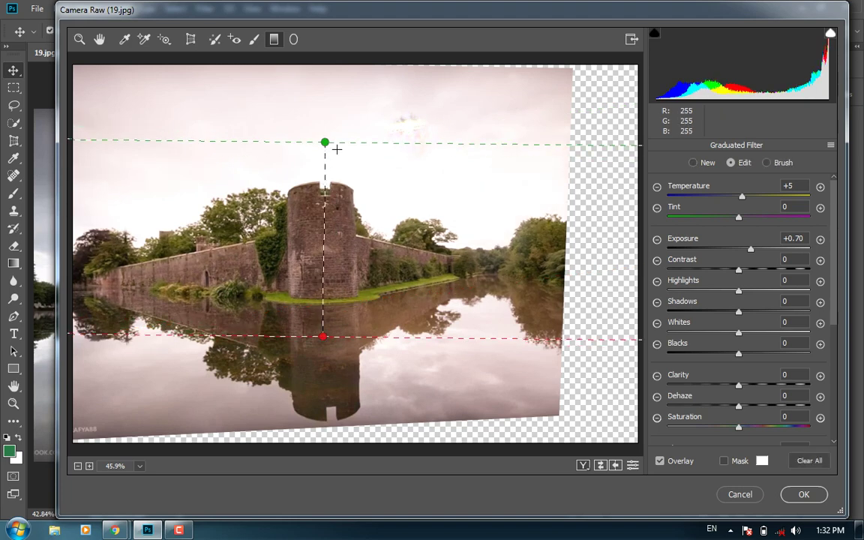
{"action": "left_click_drag", "start_coordinate": [326, 153], "coordinate": [324, 206]}
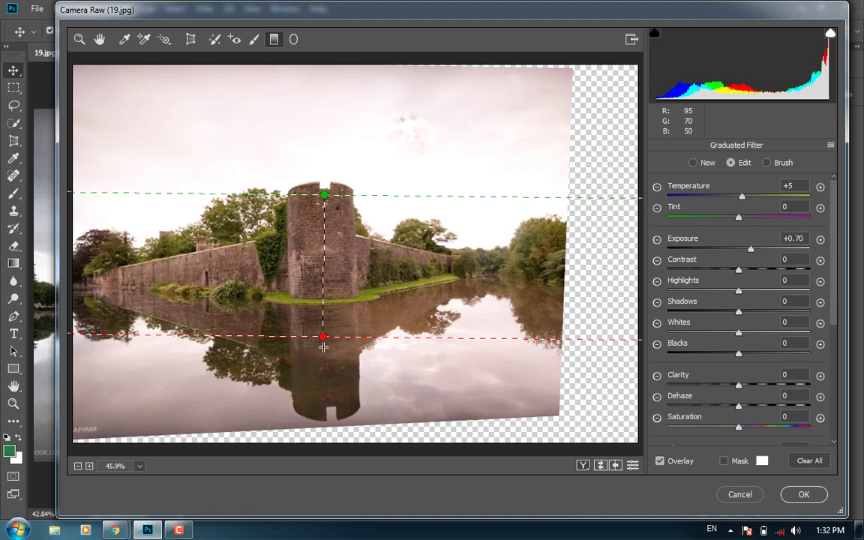
{"action": "mouse_move", "coordinate": [323, 338]}
{"action": "left_mouse_down"}
{"action": "mouse_move", "coordinate": [332, 283]}
{"action": "mouse_move", "coordinate": [328, 349]}
{"action": "left_mouse_up"}
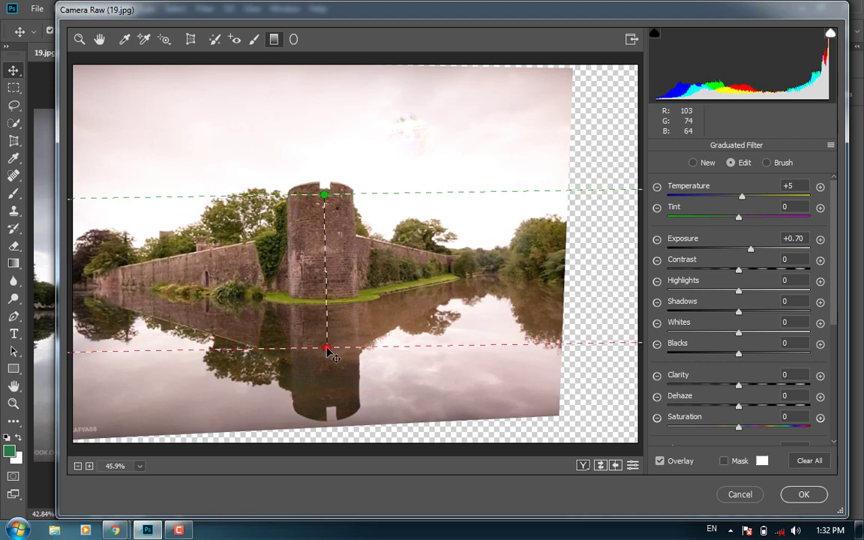
- Add a radial filter over the sky above the tower (Exposure +0.70, Temperature +5)
{"action": "left_click", "coordinate": [293, 39]}
{"action": "mouse_move", "coordinate": [287, 193]}
{"action": "left_mouse_down"}
{"action": "mouse_move", "coordinate": [352, 249]}
{"action": "mouse_move", "coordinate": [337, 128]}
{"action": "left_mouse_up"}
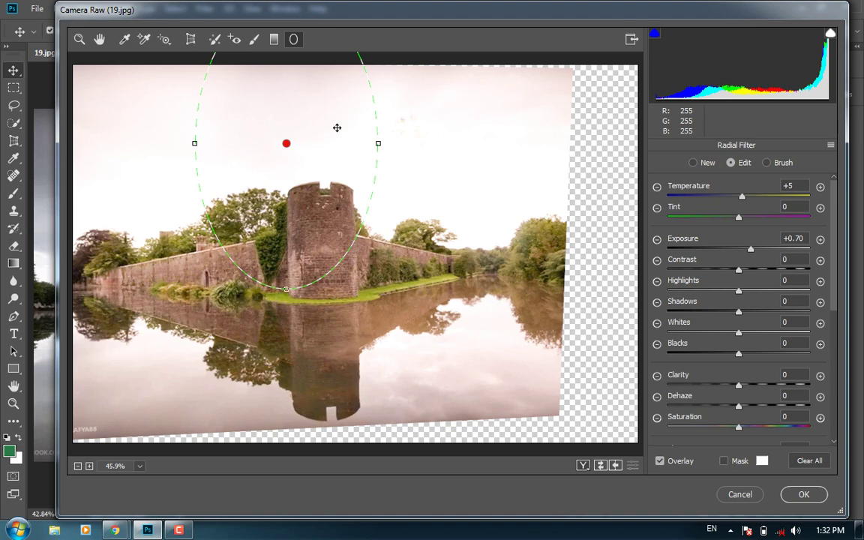
{"action": "left_click", "coordinate": [274, 39]}
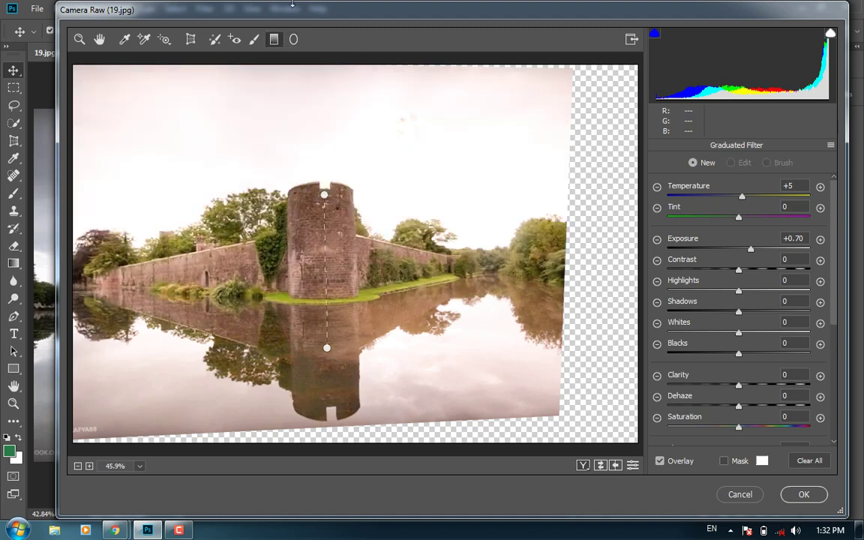
{"action": "left_click", "coordinate": [292, 38]}
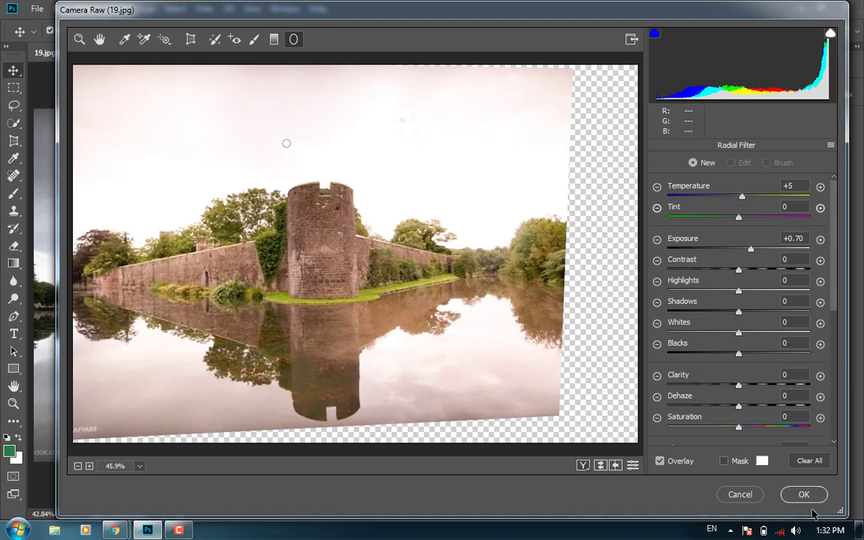
- Cancel the Camera Raw edits, look at 25.jpg and 59.jpg, and settle on 25.jpg
{"action": "left_click", "coordinate": [740, 495]}
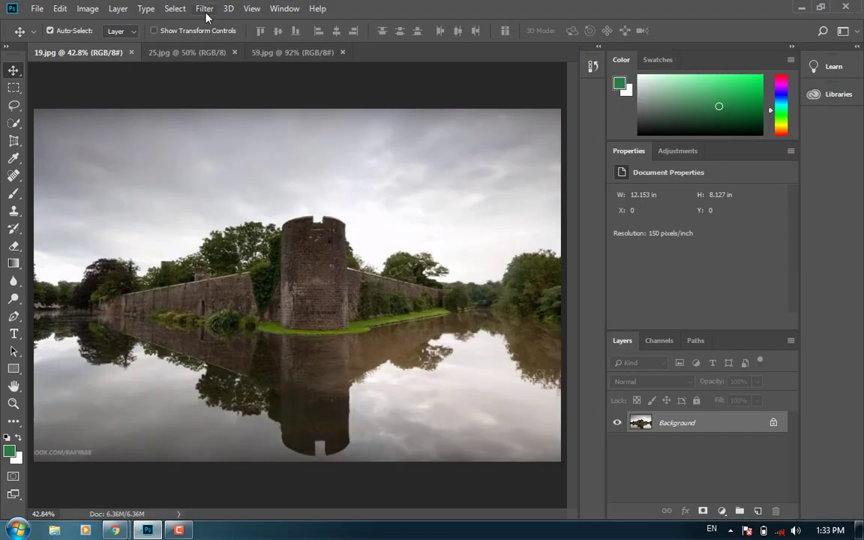
{"action": "left_click", "coordinate": [204, 9]}
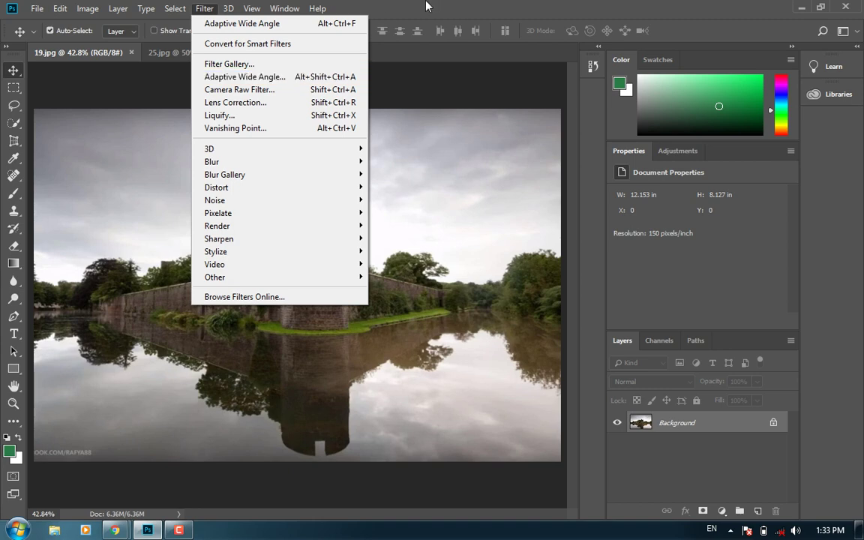
{"action": "left_click", "coordinate": [187, 53]}
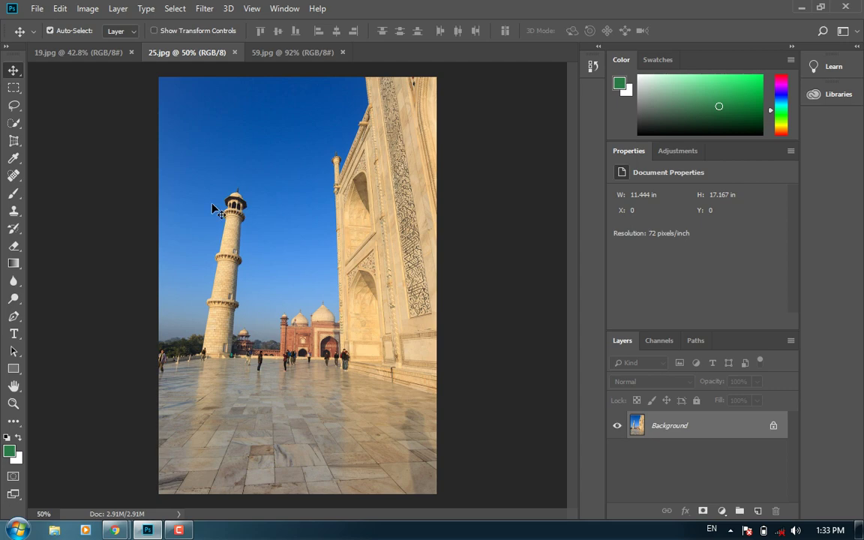
{"action": "left_click", "coordinate": [282, 52]}
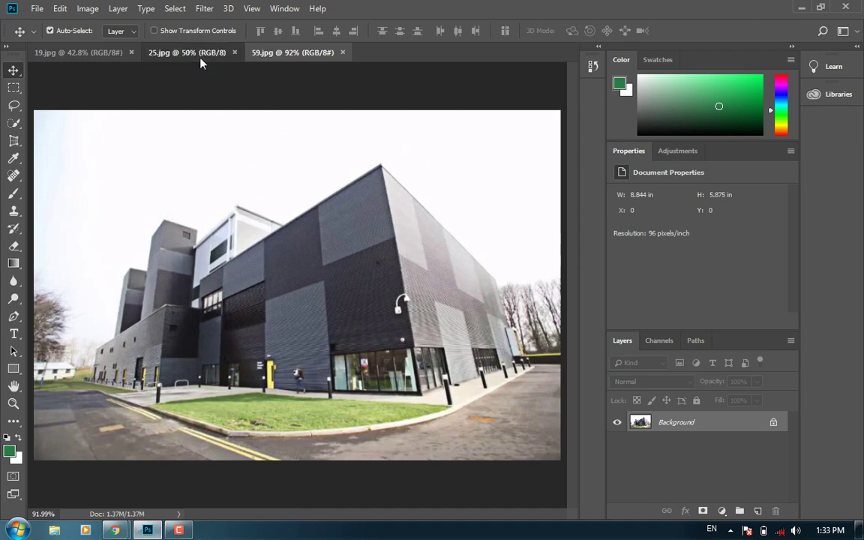
{"action": "left_click", "coordinate": [179, 51]}
{"action": "left_click", "coordinate": [204, 9]}
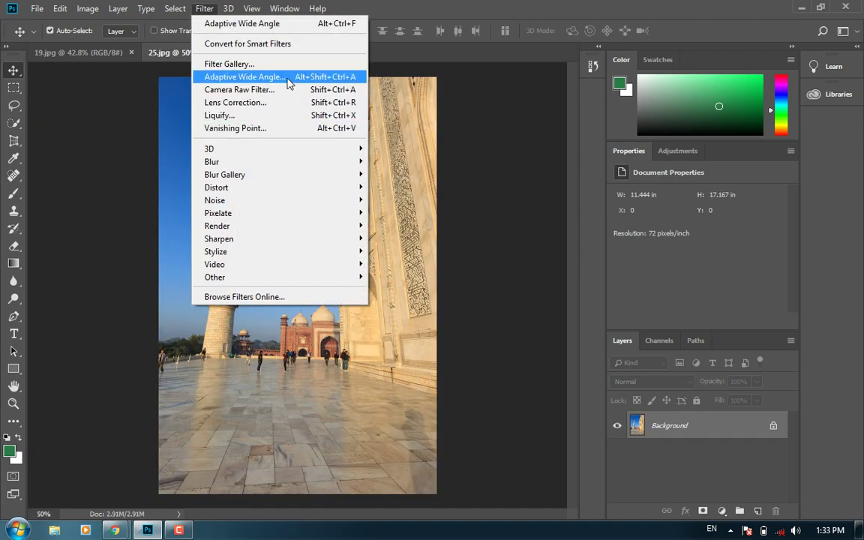
- In Adaptive Wide Angle on 25.jpg, add a Vertical constraint from the minaret top to its base
{"action": "left_click", "coordinate": [259, 76]}
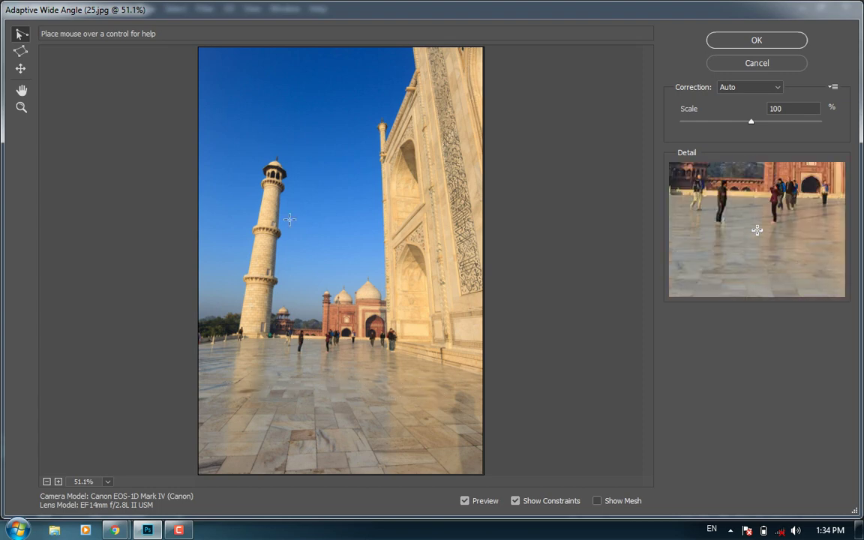
{"action": "left_click", "coordinate": [277, 156]}
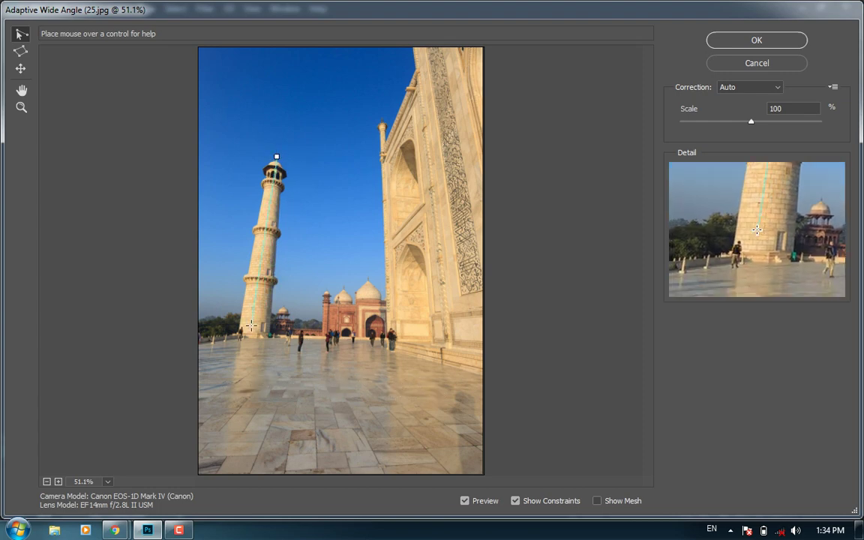
{"action": "left_click", "coordinate": [253, 340]}
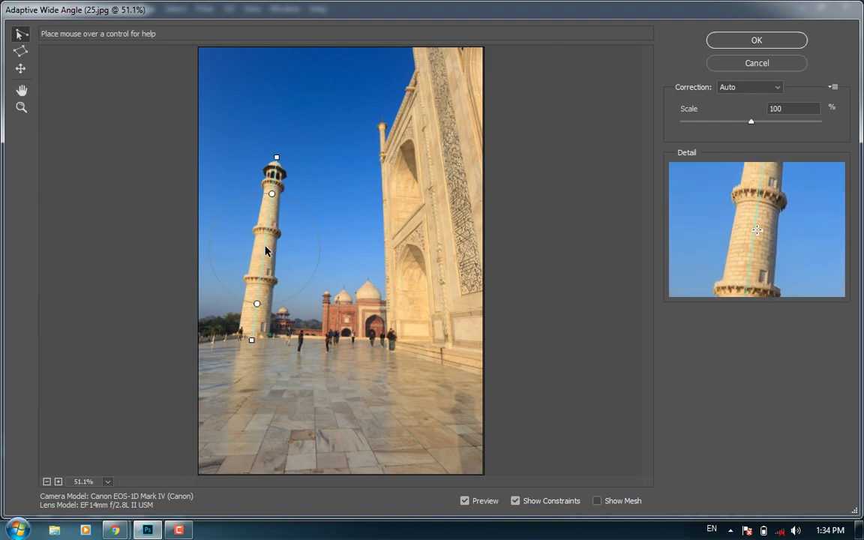
{"action": "right_click", "coordinate": [269, 214]}
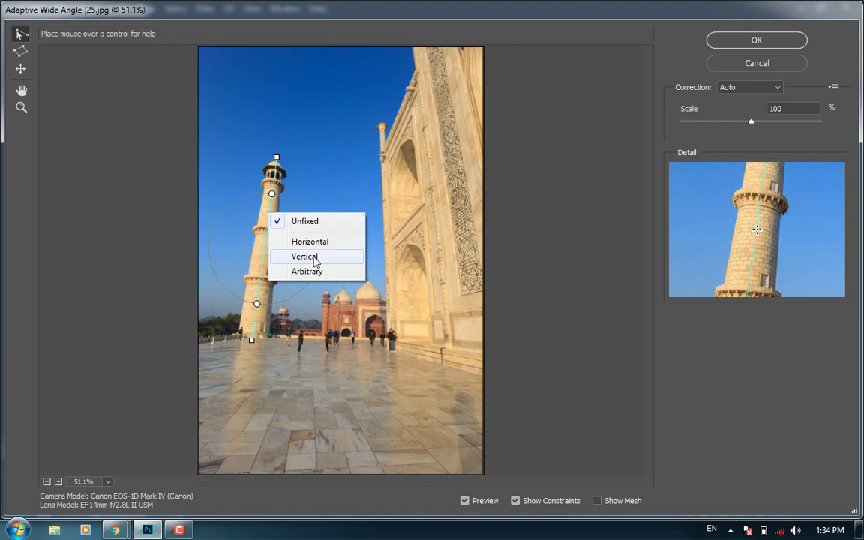
{"action": "left_click", "coordinate": [316, 263]}
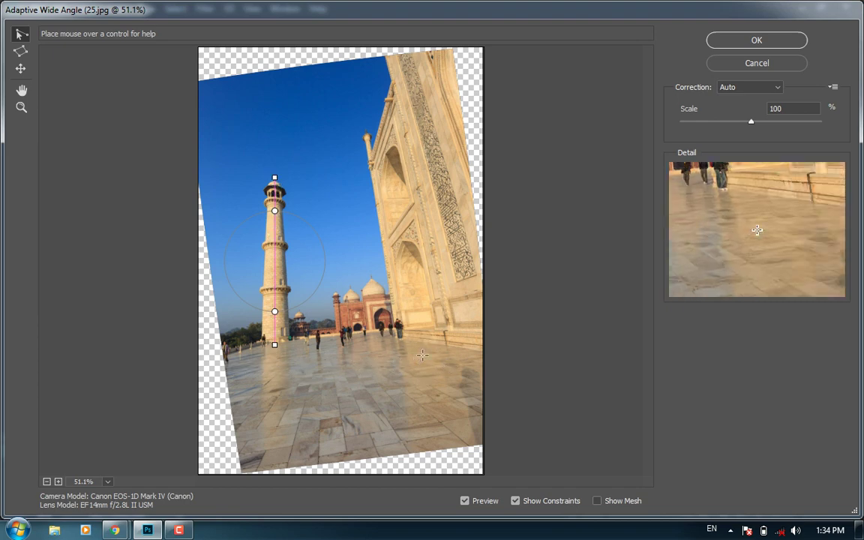
- Draw a constraint along the floor of 25.jpg and set it to Horizontal
{"action": "left_click", "coordinate": [443, 347]}
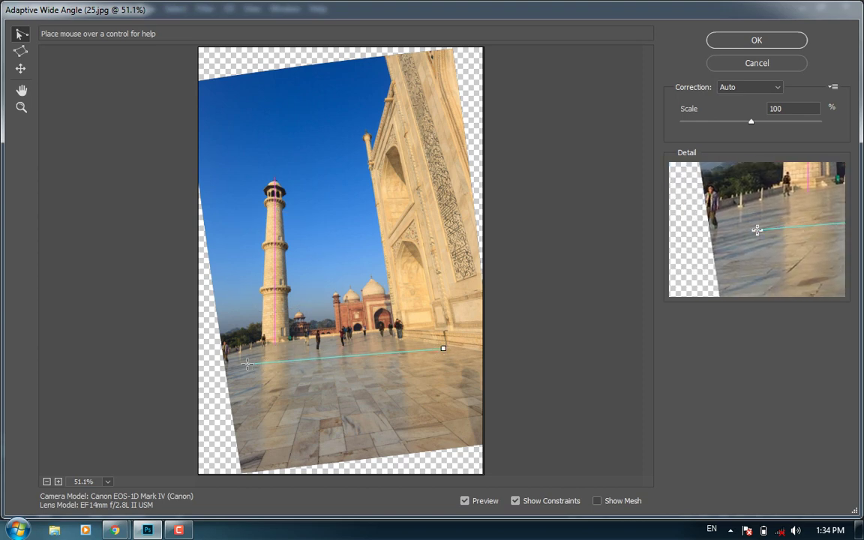
{"action": "left_click", "coordinate": [225, 369]}
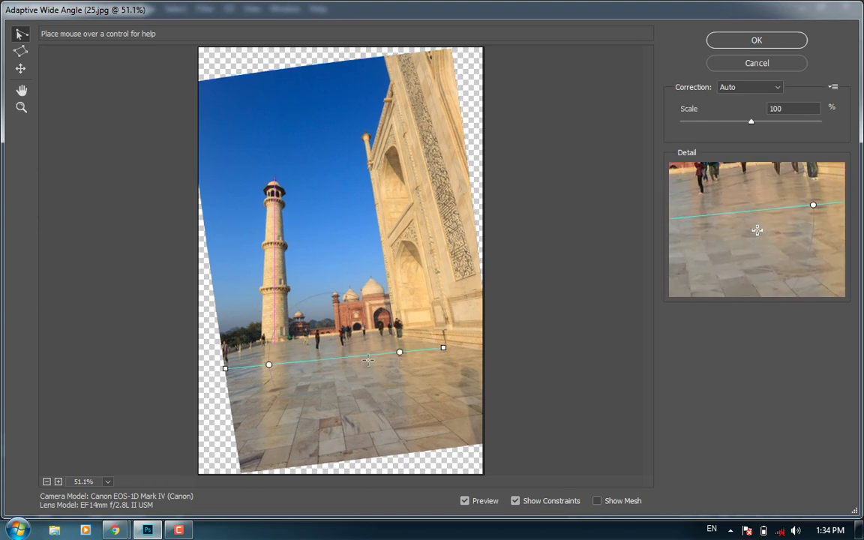
{"action": "right_click", "coordinate": [368, 358]}
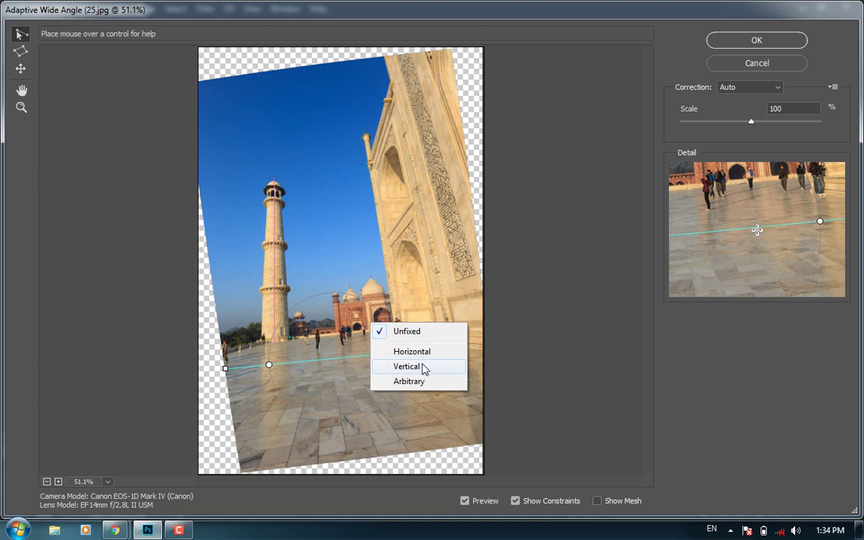
{"action": "left_click", "coordinate": [405, 351]}
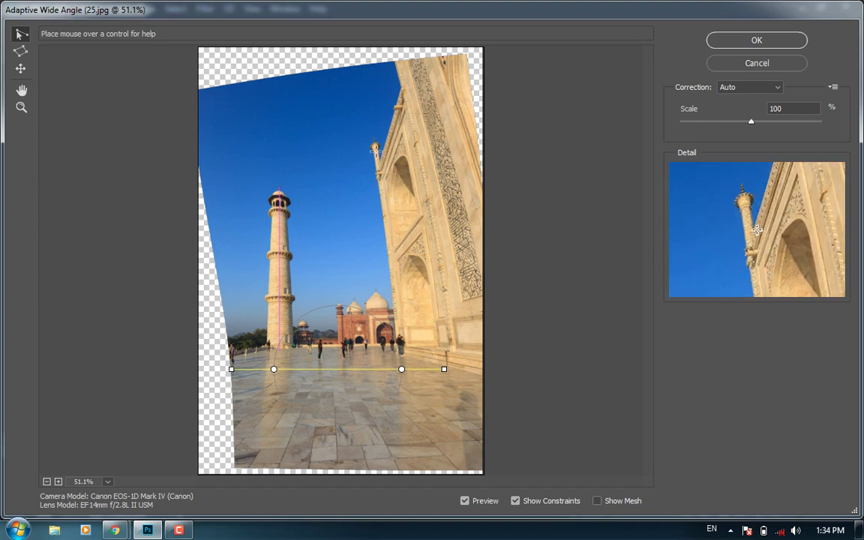
- Add a Vertical constraint along the building's left edge
{"action": "left_click", "coordinate": [374, 139]}
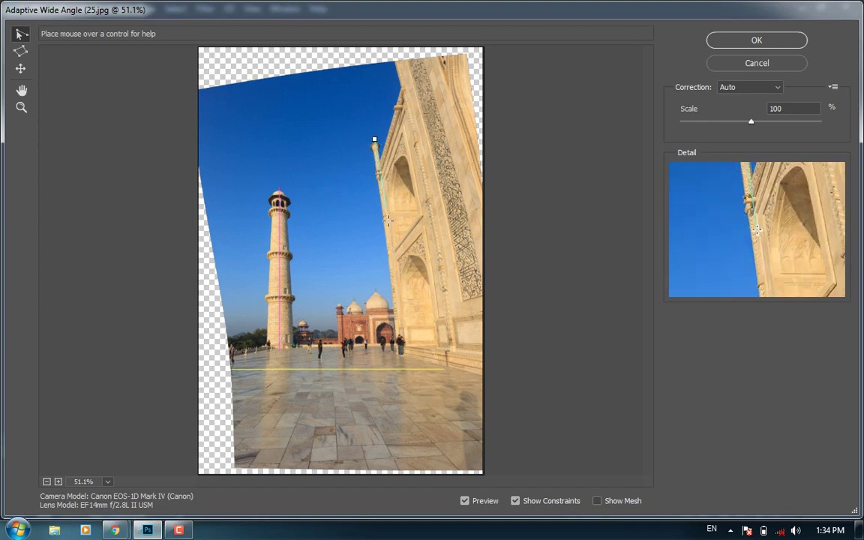
{"action": "left_click", "coordinate": [398, 348]}
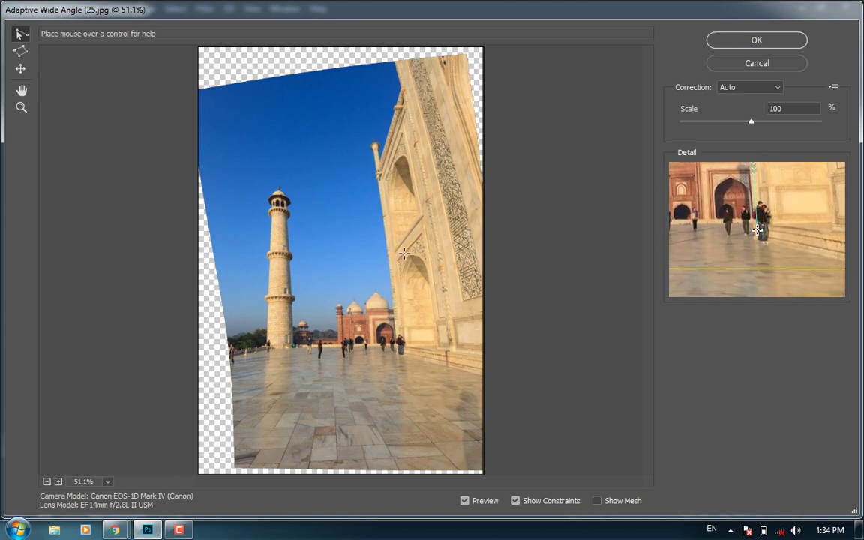
{"action": "right_click", "coordinate": [391, 210]}
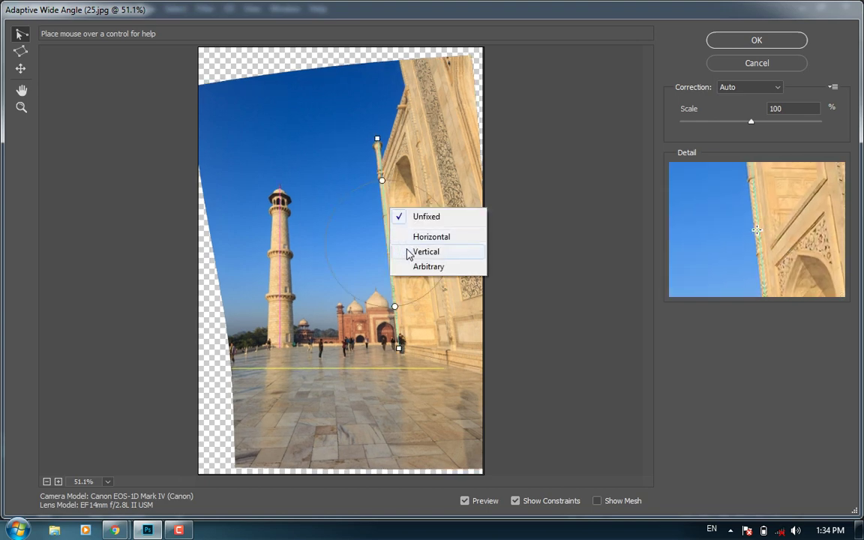
{"action": "left_click", "coordinate": [409, 250]}
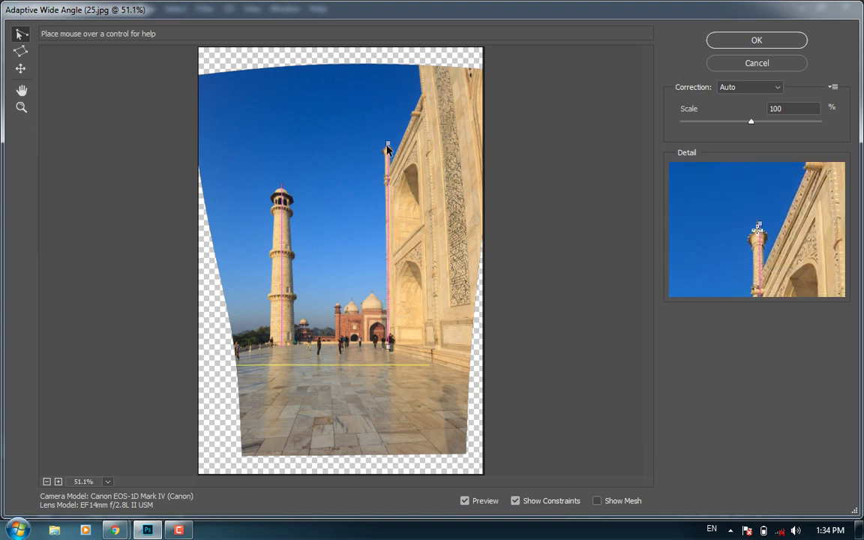
{"action": "left_click", "coordinate": [387, 146]}
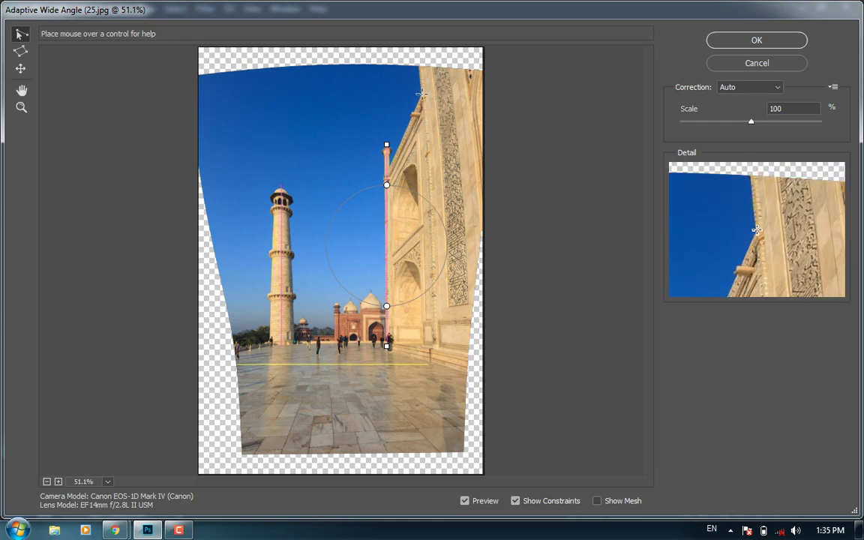
- Add an Arbitrary constraint on the roof edge and apply the Adaptive Wide Angle correction
{"action": "left_click", "coordinate": [422, 94]}
{"action": "left_click", "coordinate": [389, 162]}
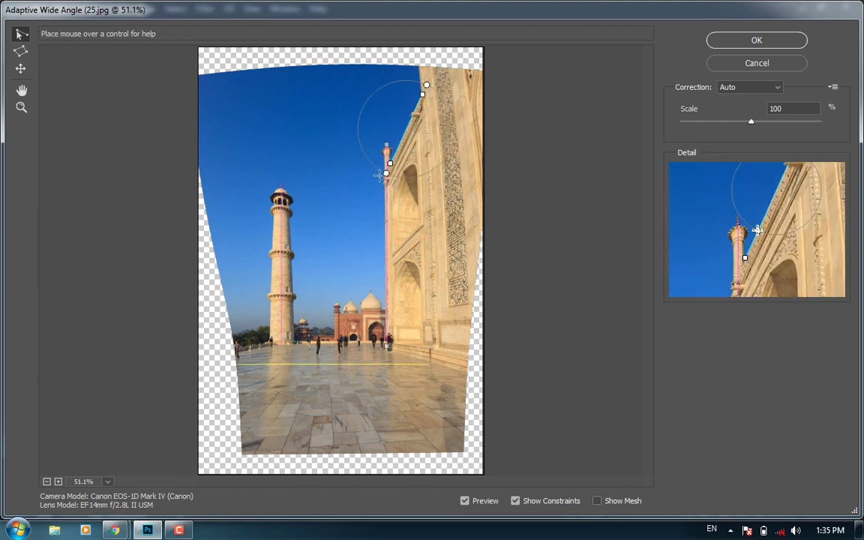
{"action": "right_click", "coordinate": [409, 129]}
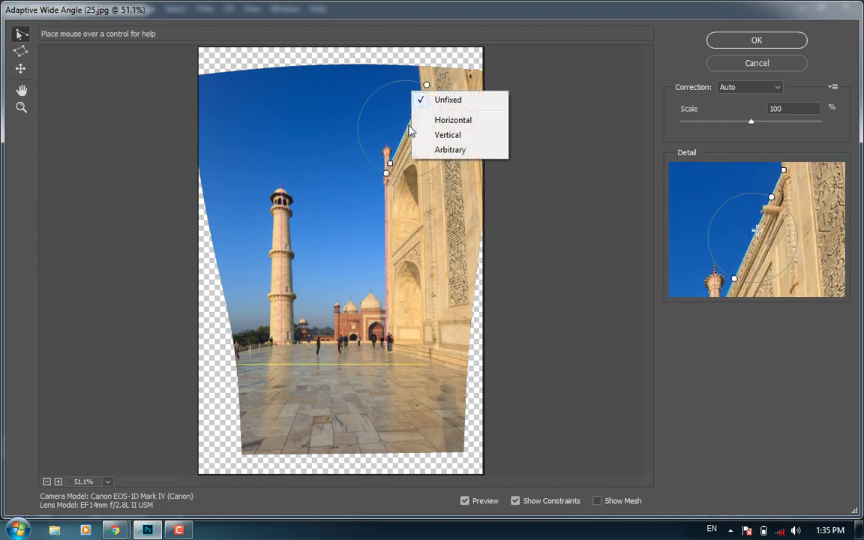
{"action": "left_click", "coordinate": [443, 149]}
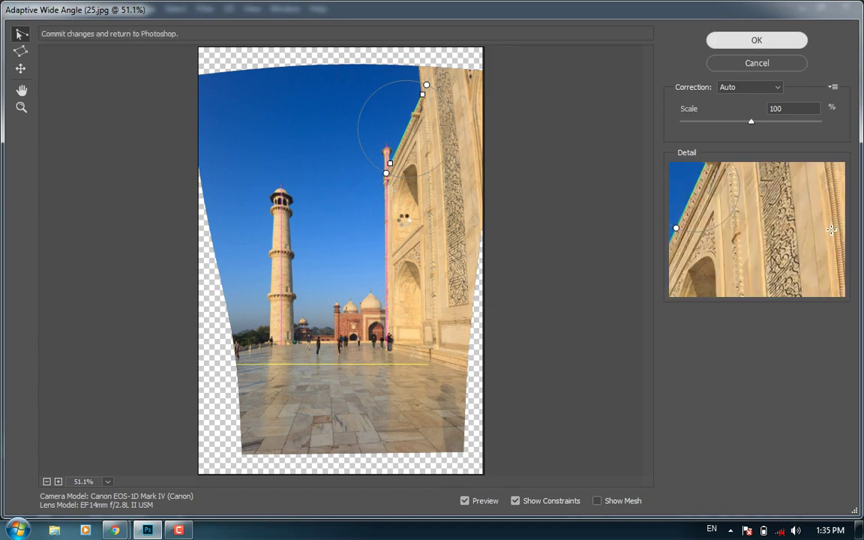
{"action": "left_click", "coordinate": [757, 42]}
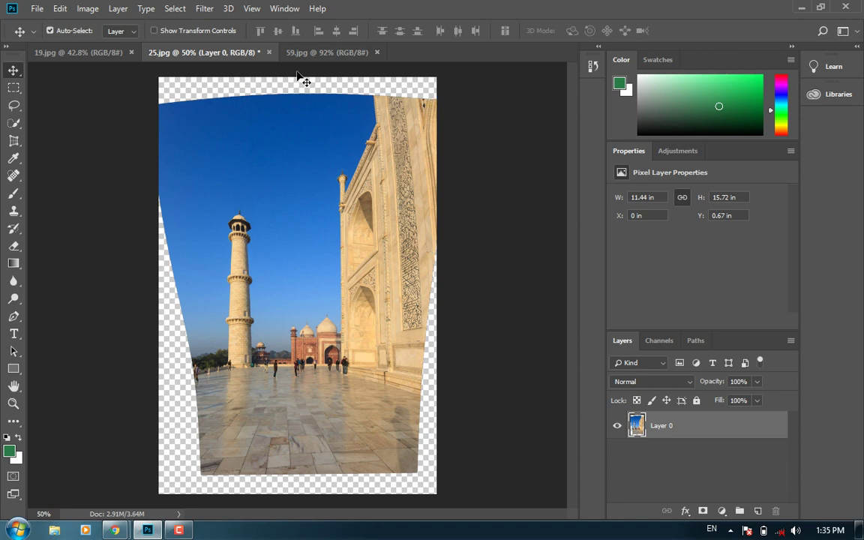
- Crop 25.jpg to 8.97 × 14.89 in, trimming the transparent margins, then undo and redo the crop
{"action": "left_click", "coordinate": [13, 141]}
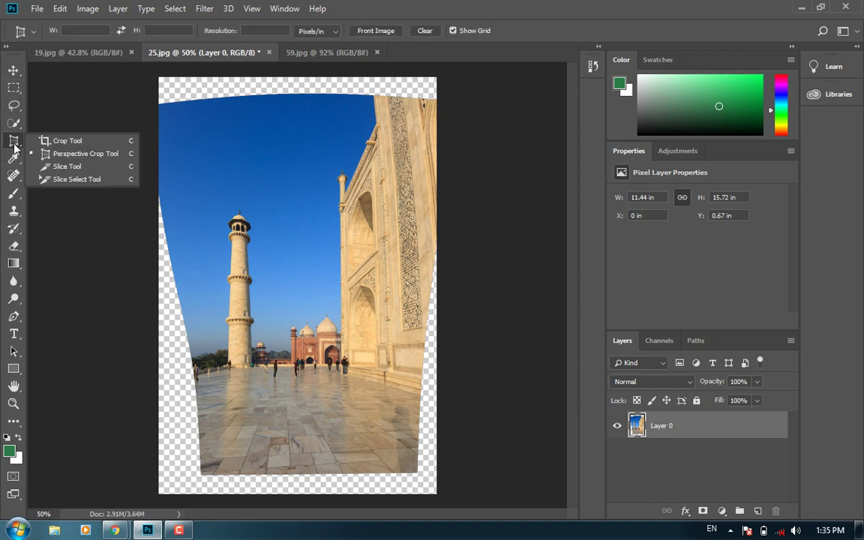
{"action": "left_click", "coordinate": [61, 141]}
{"action": "mouse_move", "coordinate": [174, 111]}
{"action": "left_mouse_down"}
{"action": "mouse_move", "coordinate": [423, 473]}
{"action": "mouse_move", "coordinate": [418, 466]}
{"action": "left_mouse_up"}
{"action": "left_click_drag", "start_coordinate": [187, 287], "coordinate": [189, 287]}
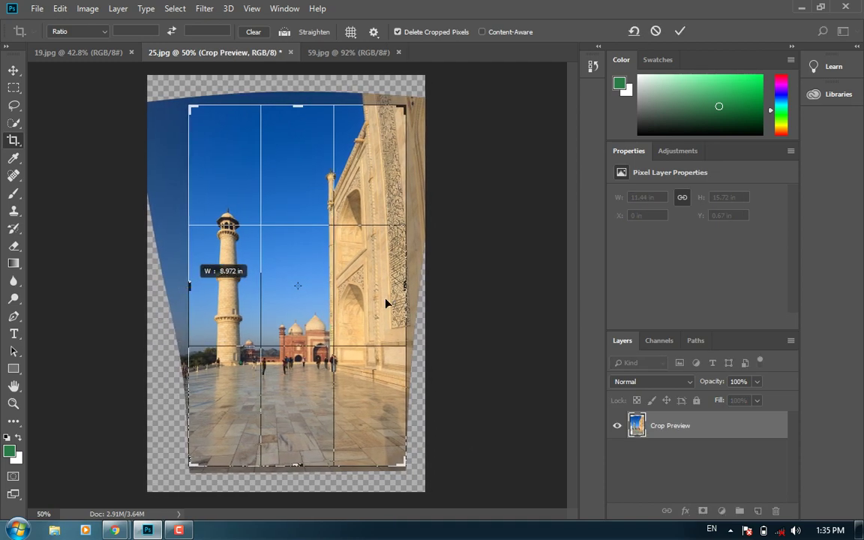
{"action": "key", "text": "Return"}
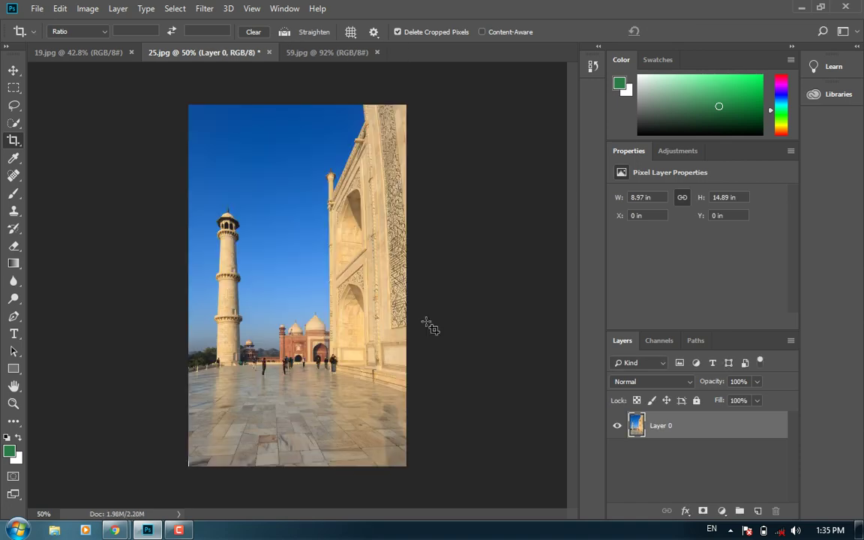
{"action": "key", "text": "ctrl+z"}
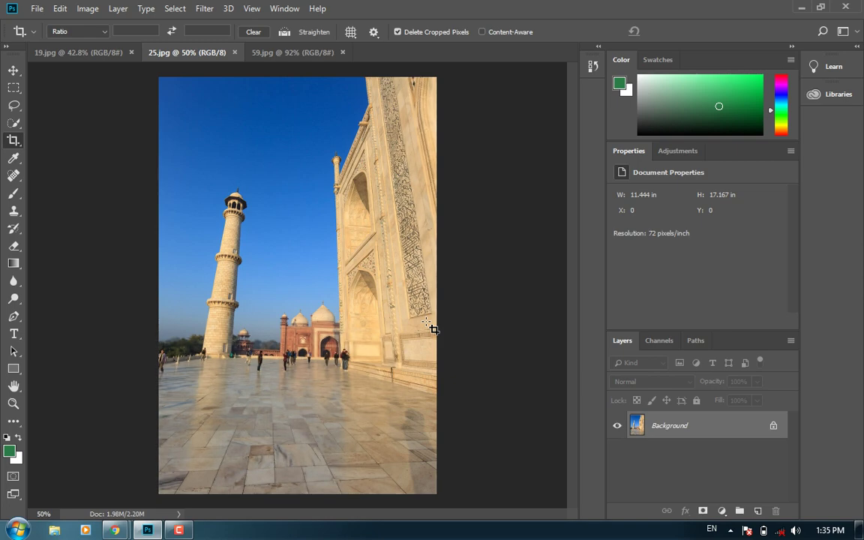
{"action": "key", "text": "ctrl+z"}
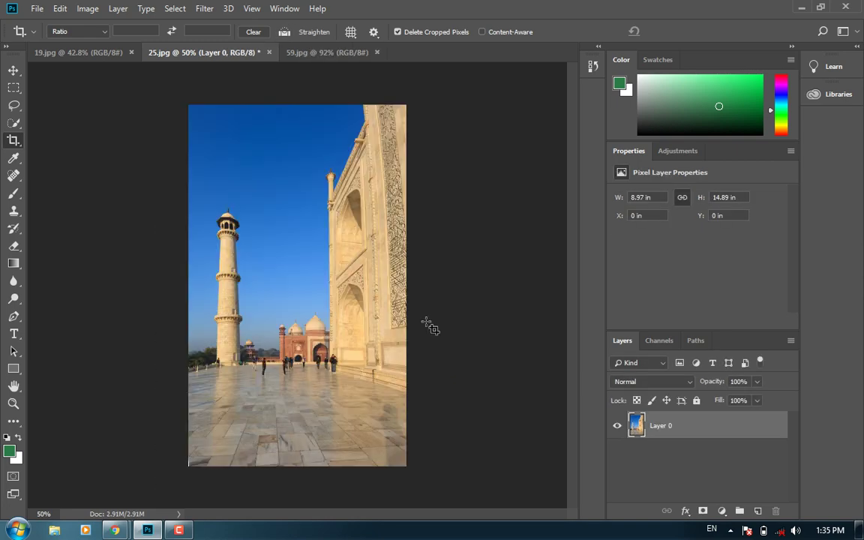
- Open Adaptive Wide Angle on 59.jpg and make the building's corner a Vertical constraint
{"action": "left_click", "coordinate": [323, 52]}
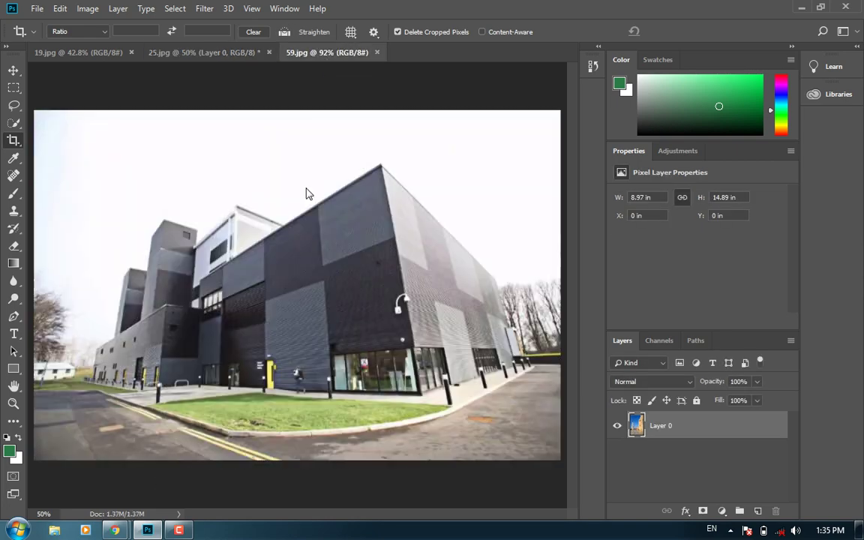
{"action": "left_click", "coordinate": [210, 8]}
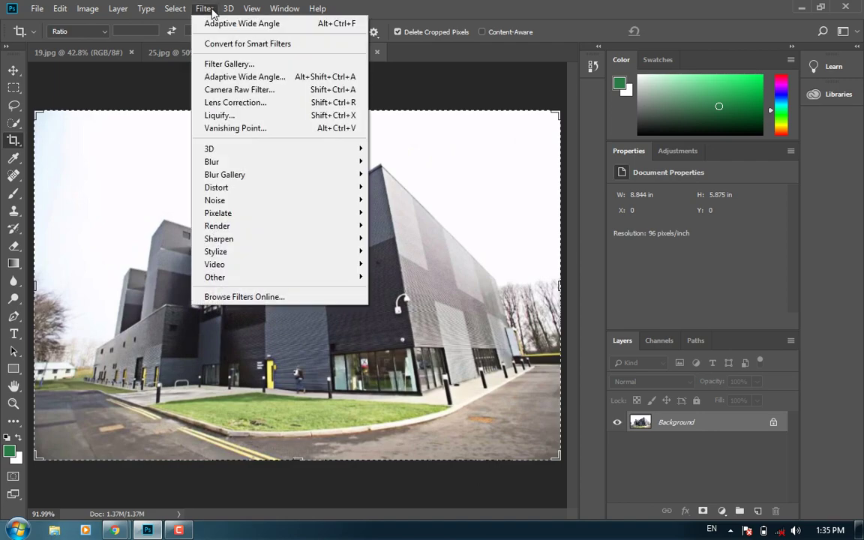
{"action": "left_click", "coordinate": [250, 81]}
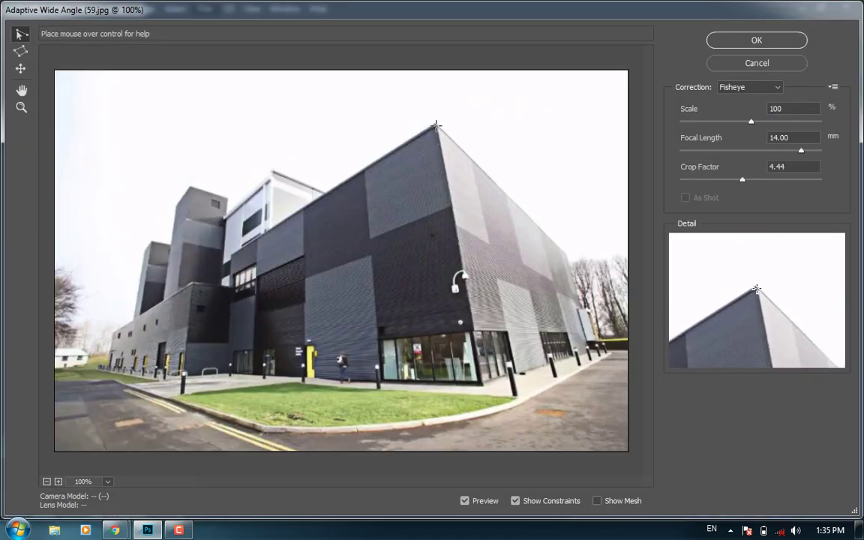
{"action": "left_click", "coordinate": [435, 122]}
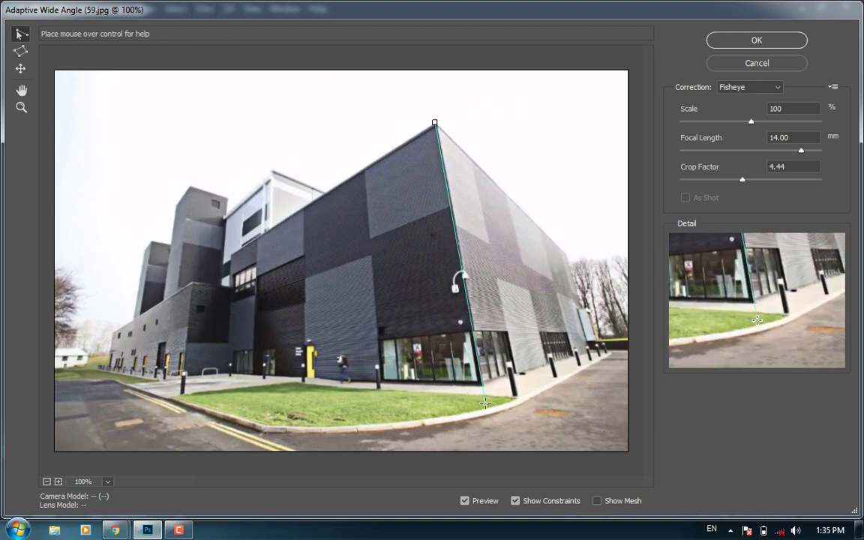
{"action": "left_click", "coordinate": [486, 403]}
{"action": "right_click", "coordinate": [456, 199]}
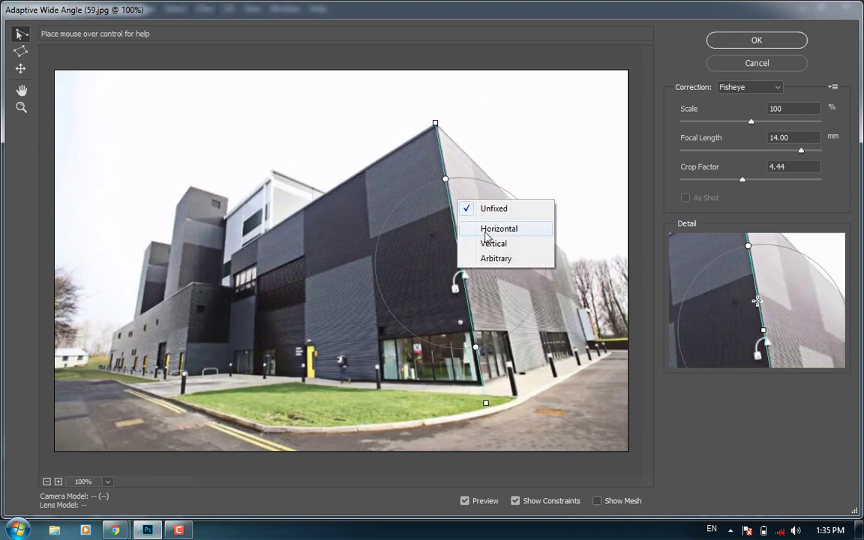
{"action": "left_click", "coordinate": [488, 242]}
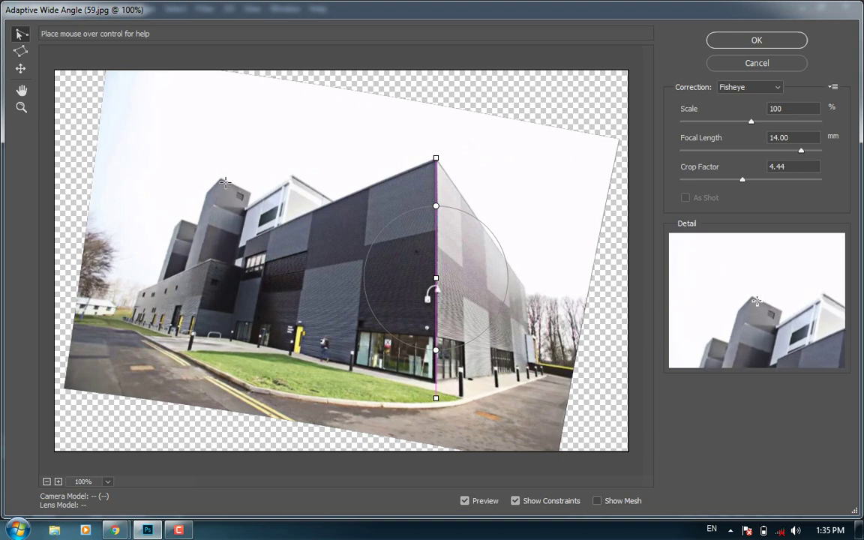
- Add a Vertical constraint along the left tower's edge
{"action": "left_click", "coordinate": [219, 180]}
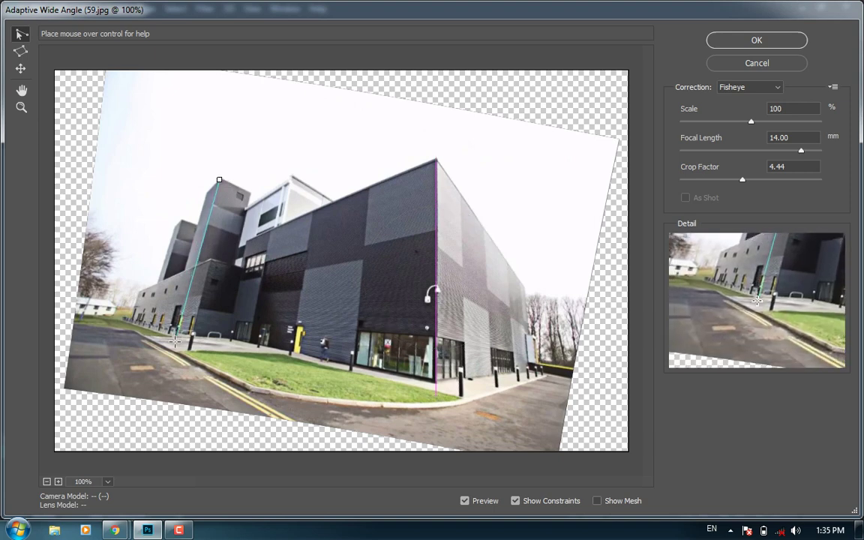
{"action": "left_click", "coordinate": [200, 272]}
{"action": "right_click", "coordinate": [202, 223]}
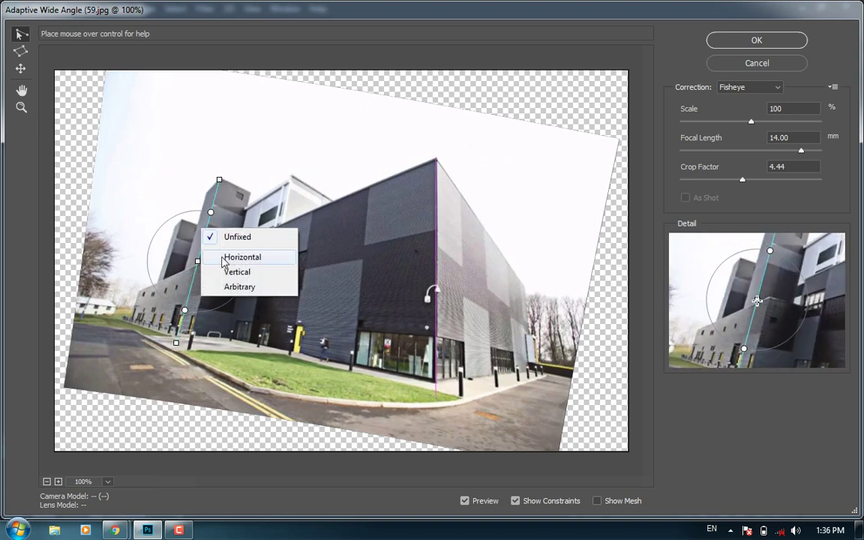
{"action": "left_click", "coordinate": [231, 272]}
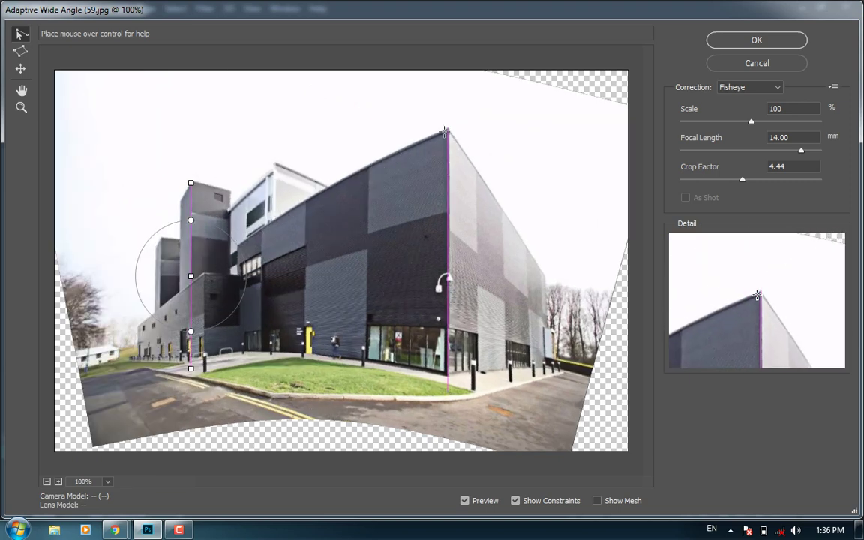
- Add an Arbitrary constraint along the roofline and apply the correction
{"action": "left_click", "coordinate": [445, 132]}
{"action": "left_click", "coordinate": [240, 244]}
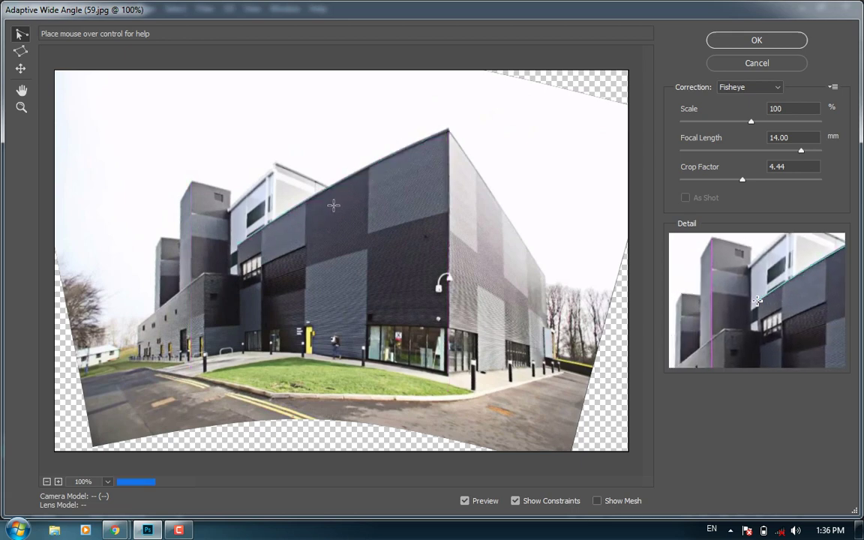
{"action": "right_click", "coordinate": [335, 183]}
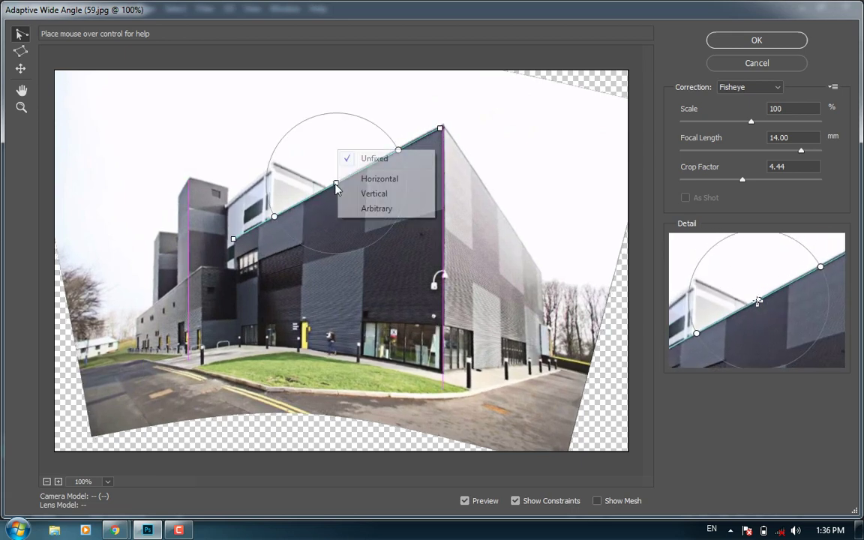
{"action": "left_click", "coordinate": [374, 208]}
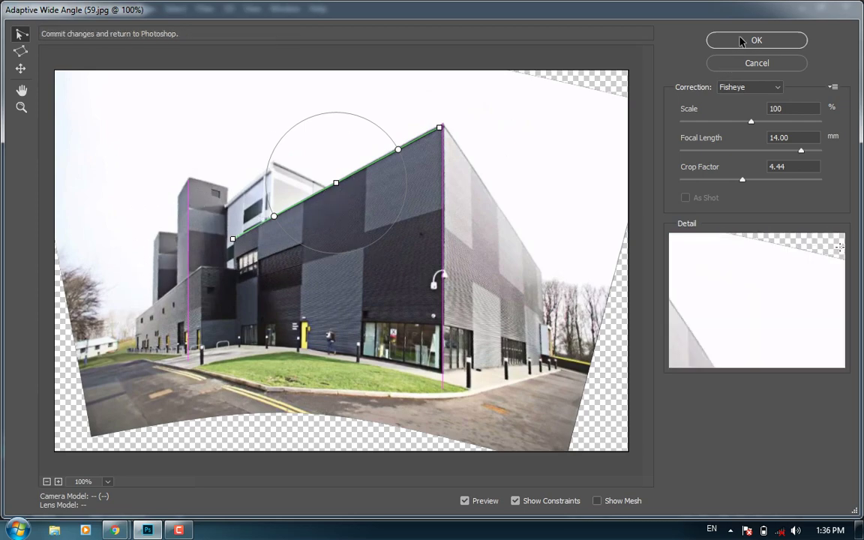
{"action": "left_click", "coordinate": [720, 40]}
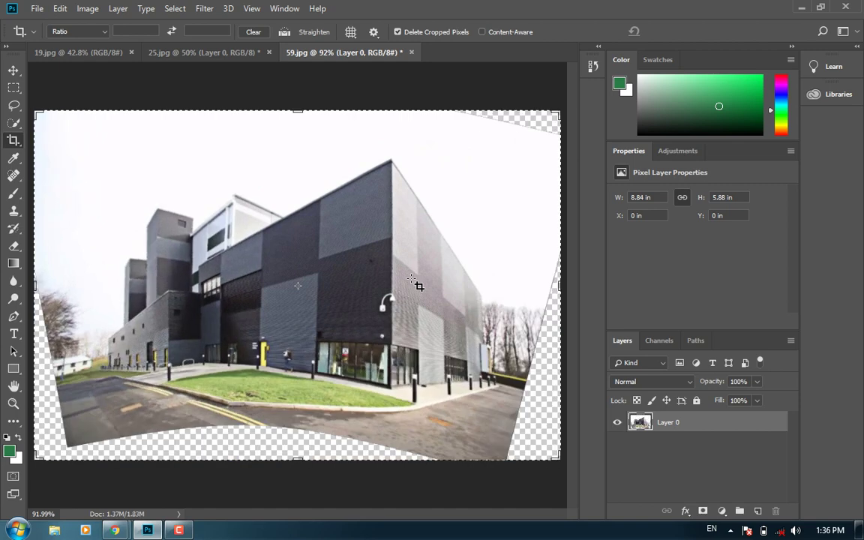
- Commit the crop on the corrected building photo and bring up the Filter Gallery
{"action": "key", "text": "Return"}
{"action": "left_click", "coordinate": [204, 9]}
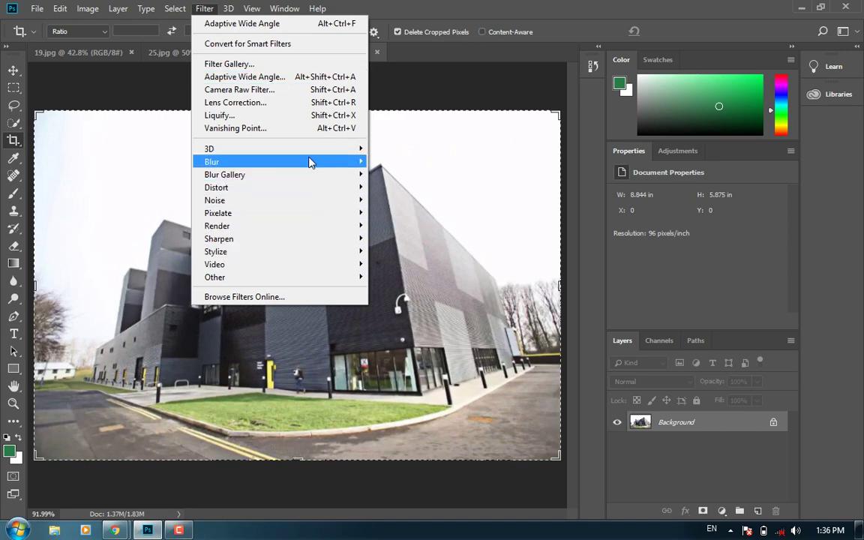
{"action": "left_click", "coordinate": [314, 66]}
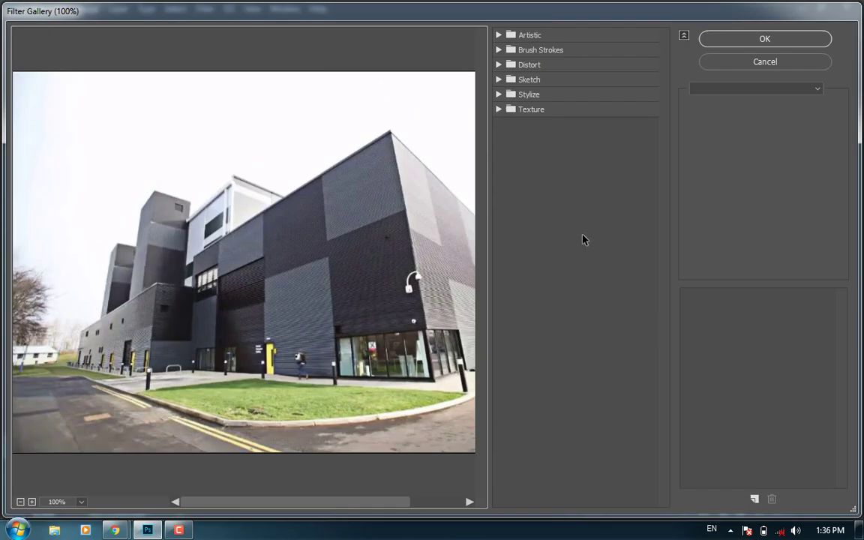
- Preview Cutout, Palette Knife and Ink Outlines in the Filter Gallery, then cancel without applying
{"action": "left_click", "coordinate": [525, 35]}
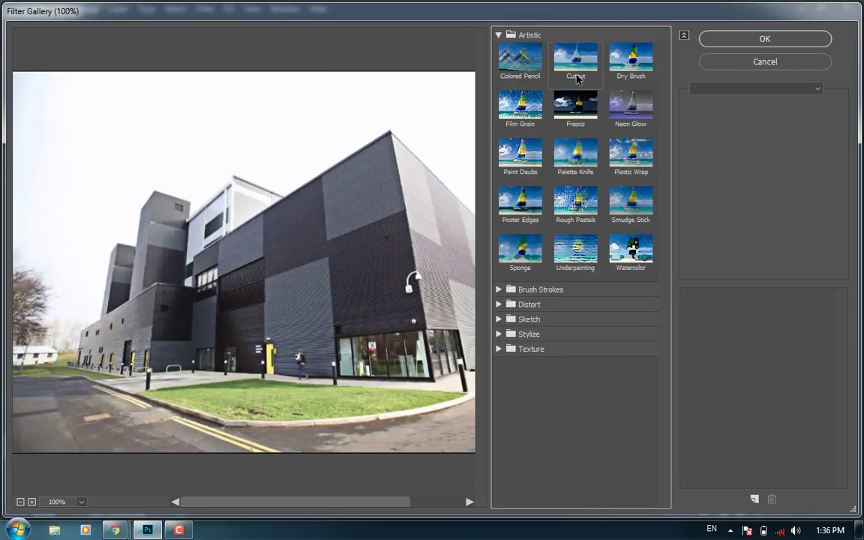
{"action": "left_click", "coordinate": [566, 60]}
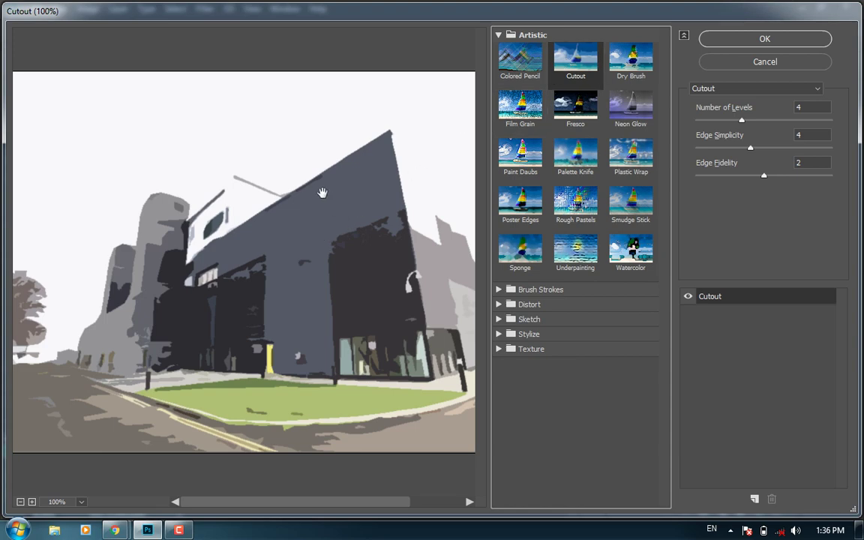
{"action": "mouse_move", "coordinate": [743, 120]}
{"action": "left_mouse_down"}
{"action": "mouse_move", "coordinate": [723, 122]}
{"action": "mouse_move", "coordinate": [744, 121]}
{"action": "left_mouse_up"}
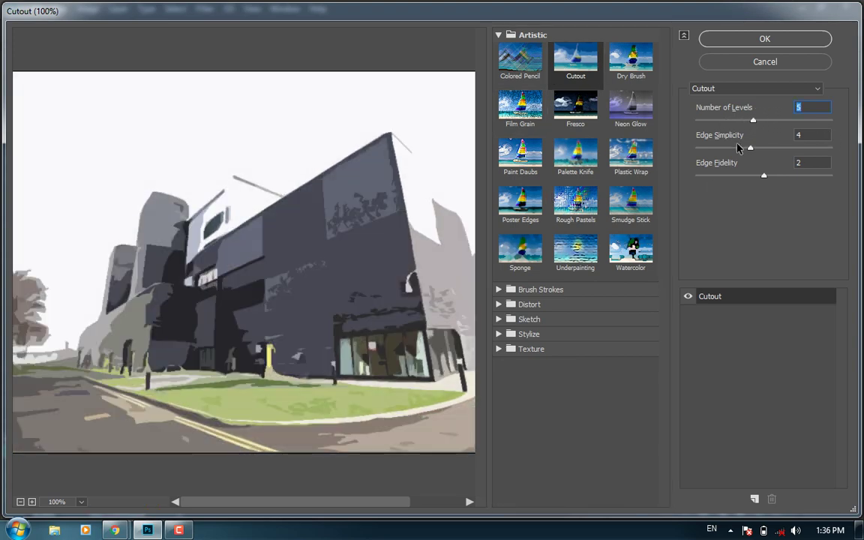
{"action": "left_click", "coordinate": [577, 169]}
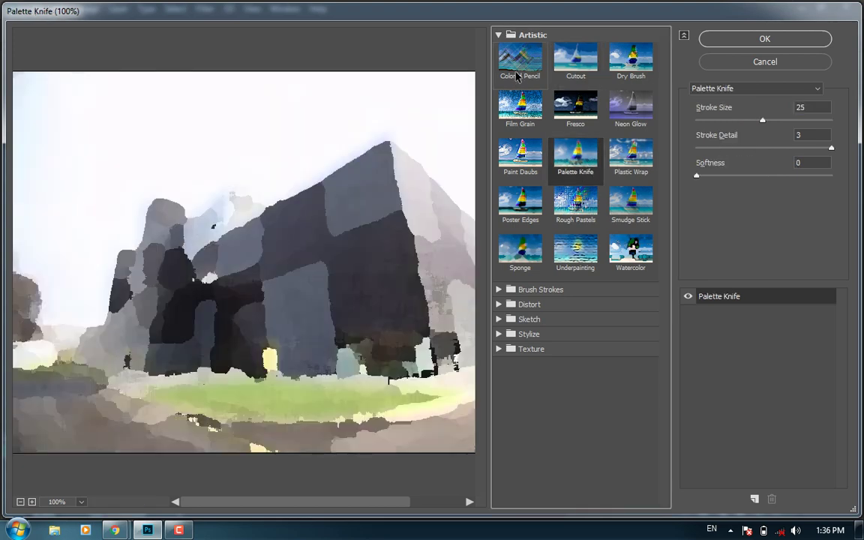
{"action": "left_click", "coordinate": [525, 34]}
{"action": "left_click", "coordinate": [537, 49]}
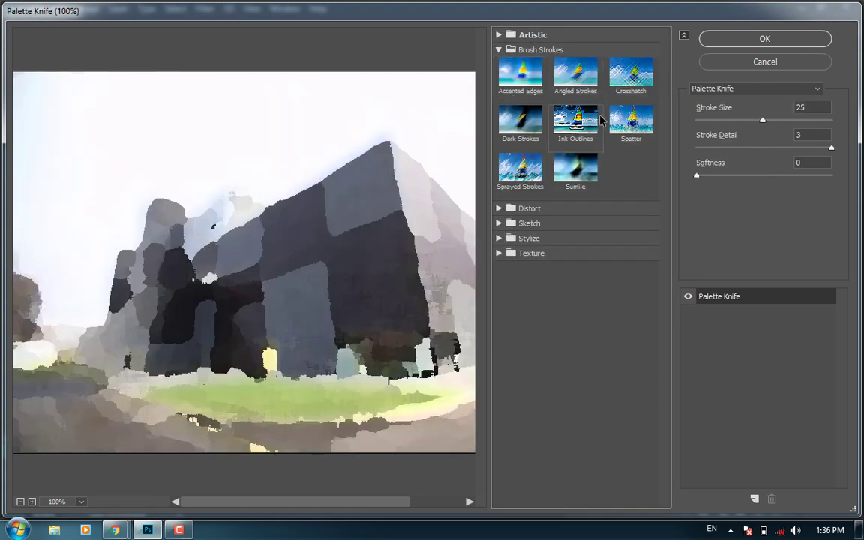
{"action": "left_click", "coordinate": [575, 118]}
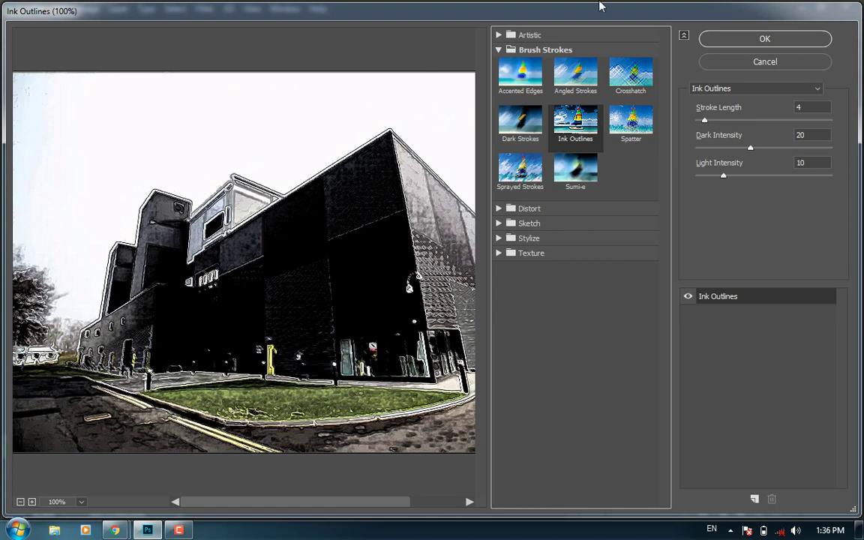
{"action": "key", "text": "Escape"}
{"action": "left_click", "coordinate": [204, 9]}
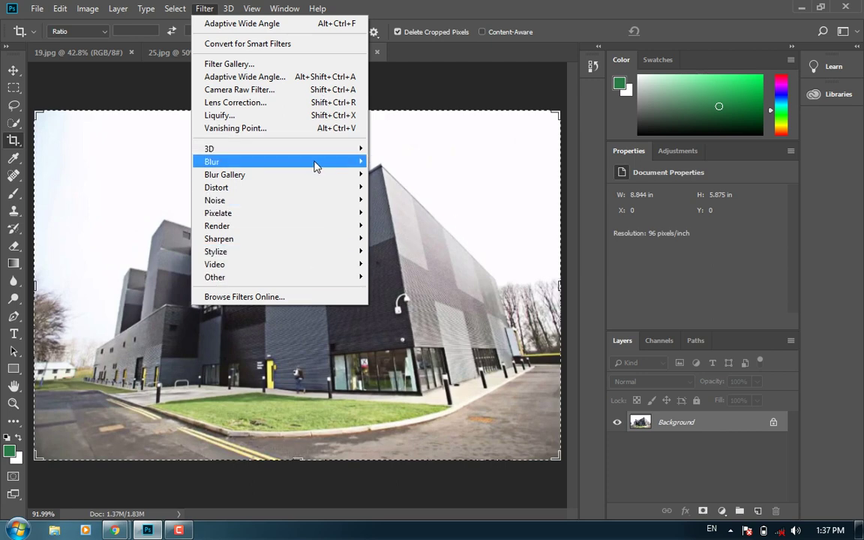
{"action": "mouse_move", "coordinate": [212, 162]}
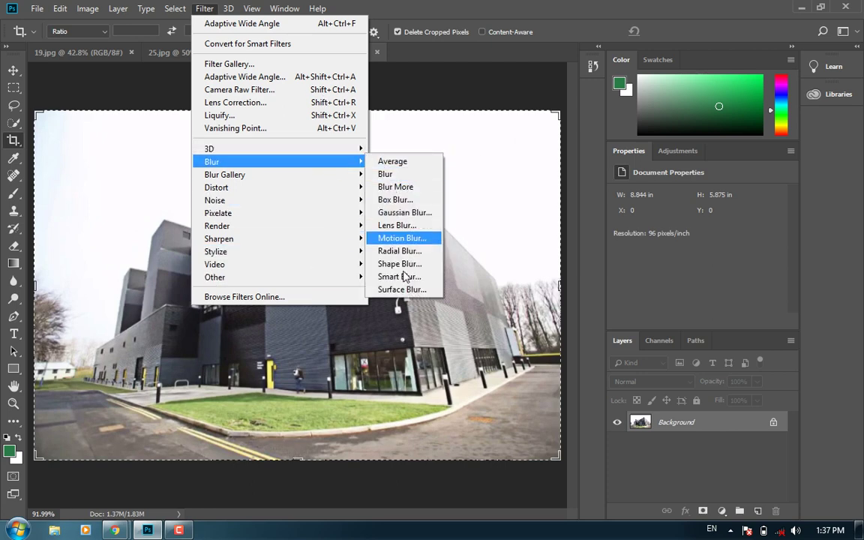
- Apply a 1.0-pixel Gaussian Blur to the building, undo it, and switch to 19.jpg
{"action": "left_click", "coordinate": [420, 213]}
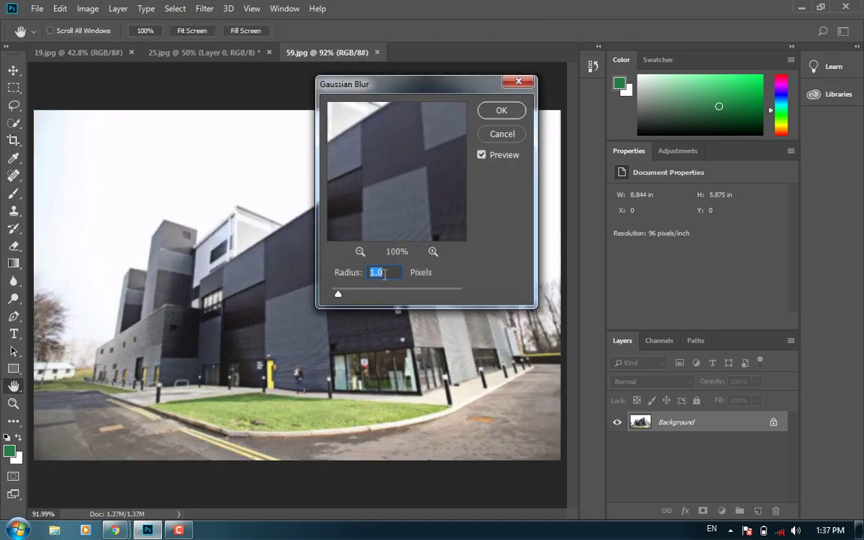
{"action": "left_click", "coordinate": [500, 111]}
{"action": "key", "text": "c"}
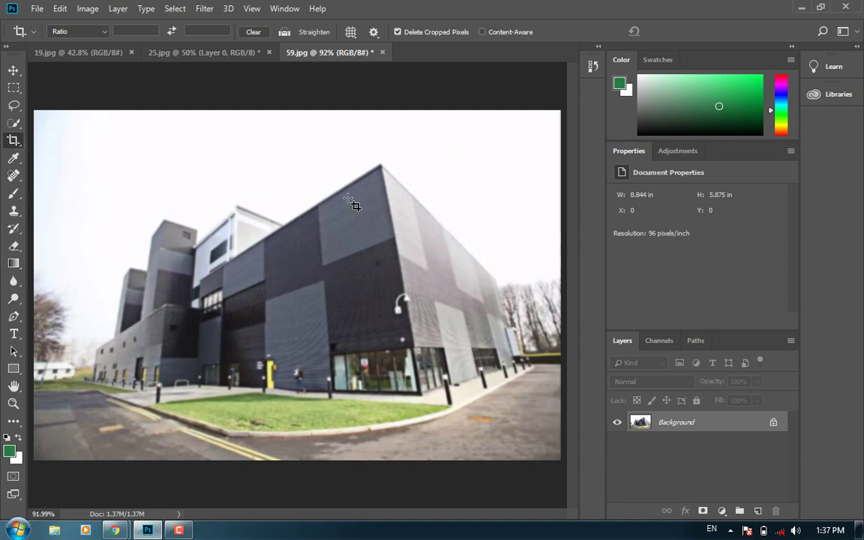
{"action": "left_click", "coordinate": [206, 8]}
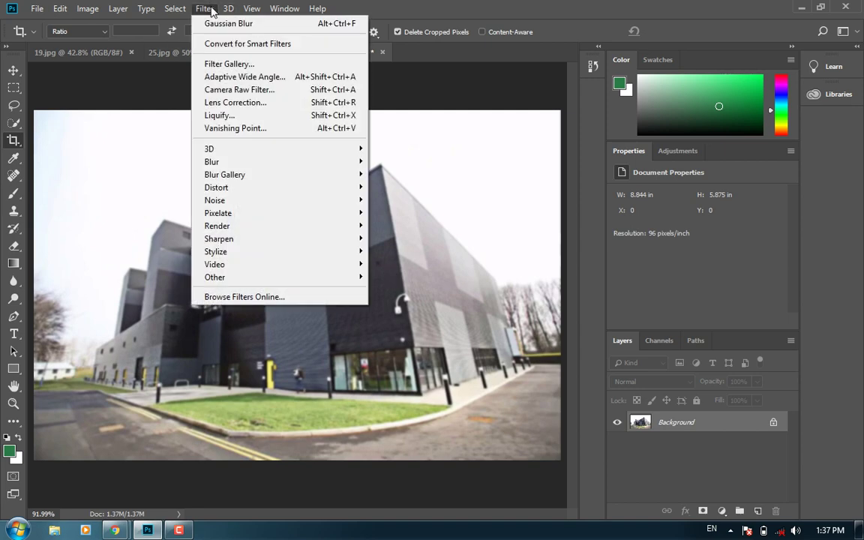
{"action": "left_click", "coordinate": [261, 27]}
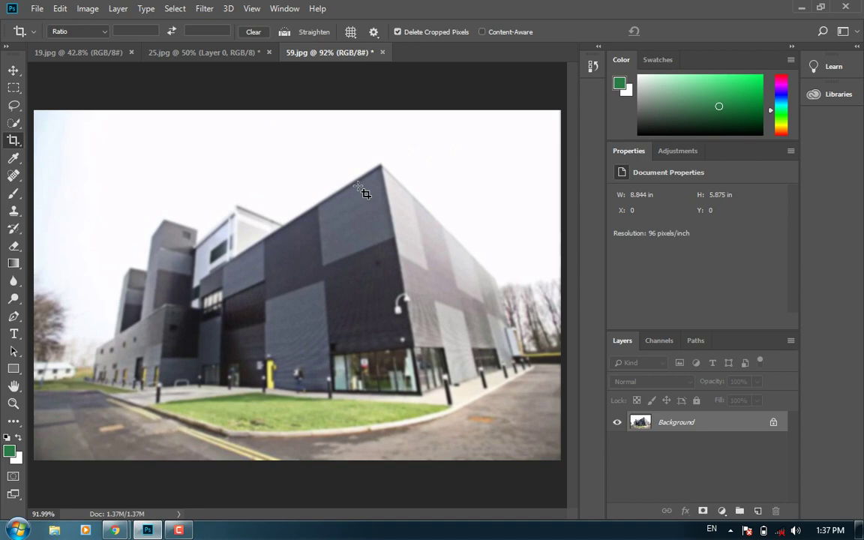
{"action": "key", "text": "ctrl+z"}
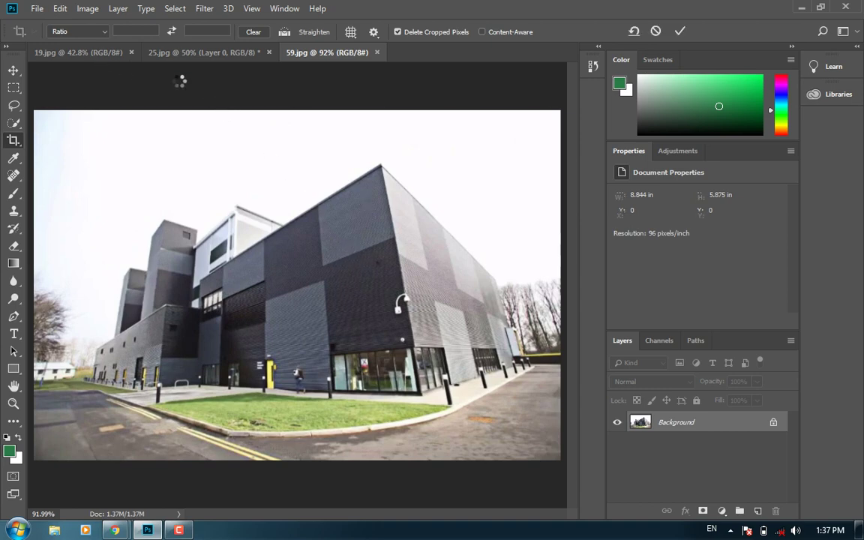
{"action": "key", "text": "ctrl+Tab"}
{"action": "left_click", "coordinate": [211, 10]}
{"action": "mouse_move", "coordinate": [213, 162]}
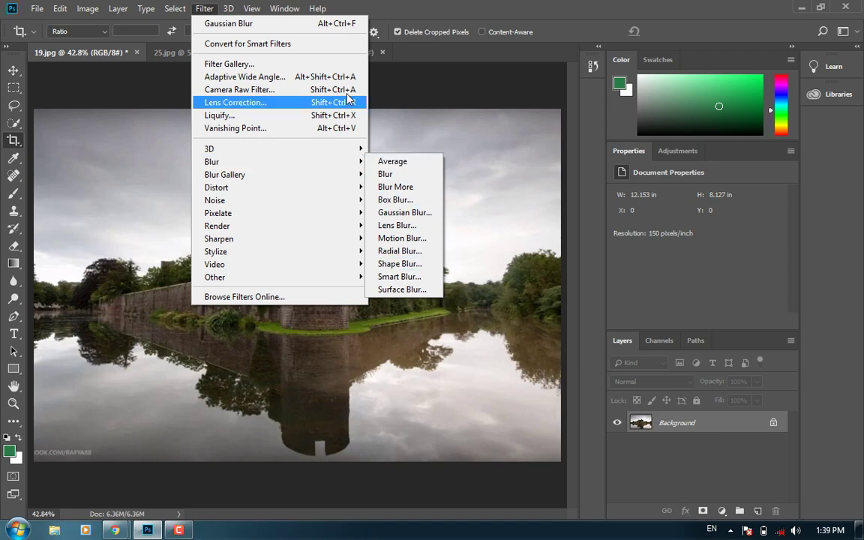
- Convert the 19.jpg Background into an embedded smart object, Layer 0, for smart filters
{"action": "left_click", "coordinate": [322, 44]}
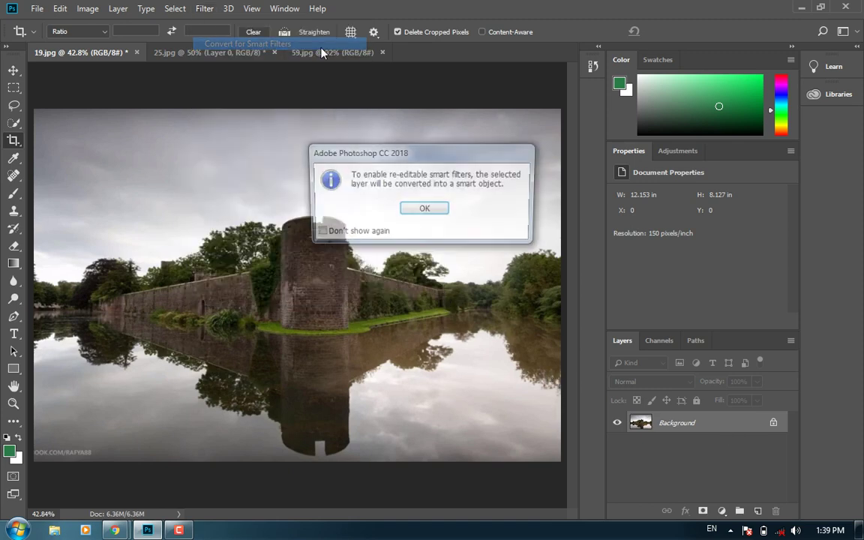
{"action": "left_click", "coordinate": [425, 209]}
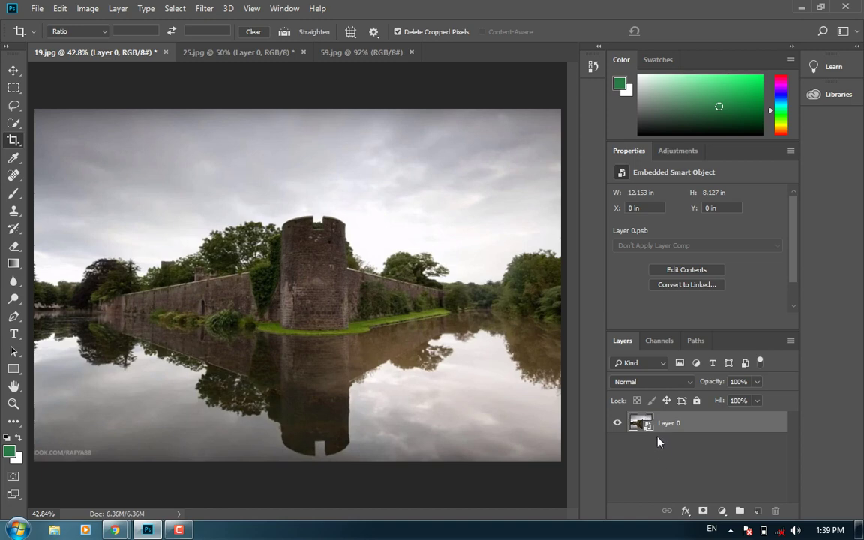
{"action": "left_click", "coordinate": [204, 9]}
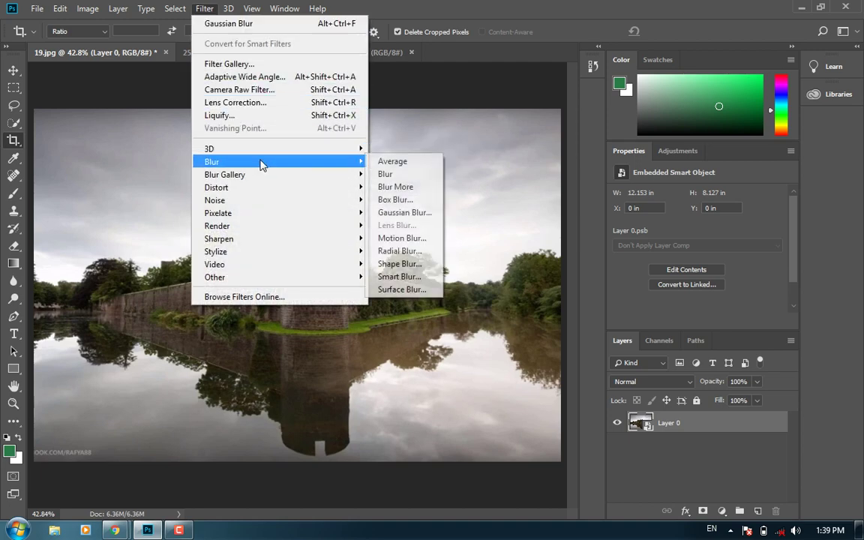
- Add a Gaussian Blur smart filter to Layer 0, then re-edit its radius down to 0.5
{"action": "left_click", "coordinate": [398, 212]}
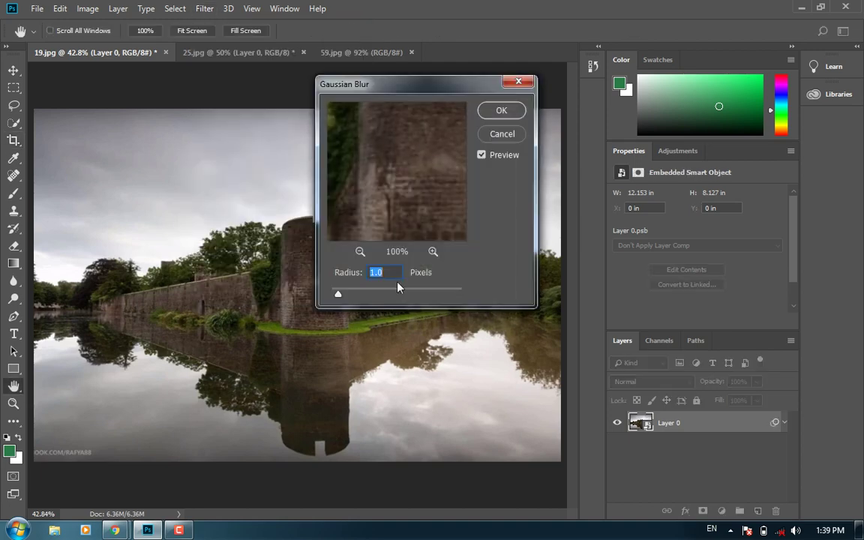
{"action": "left_click", "coordinate": [502, 111]}
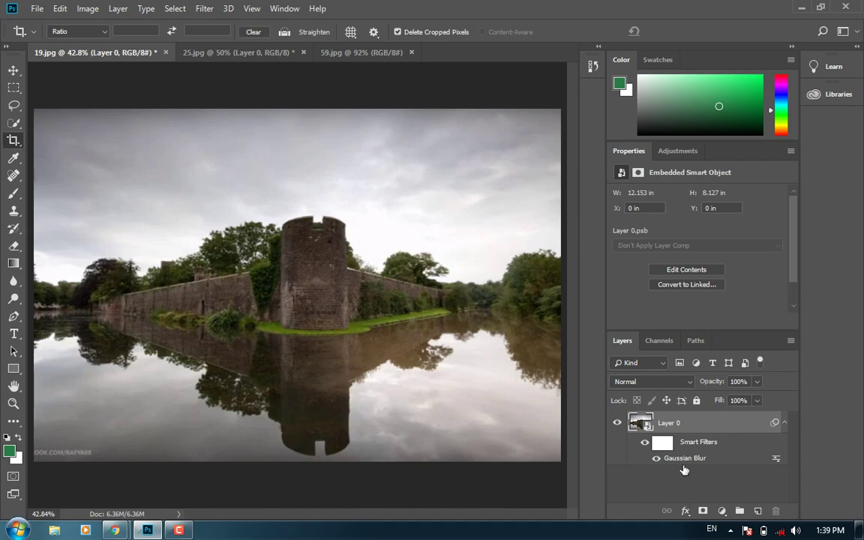
{"action": "double_click", "coordinate": [675, 459]}
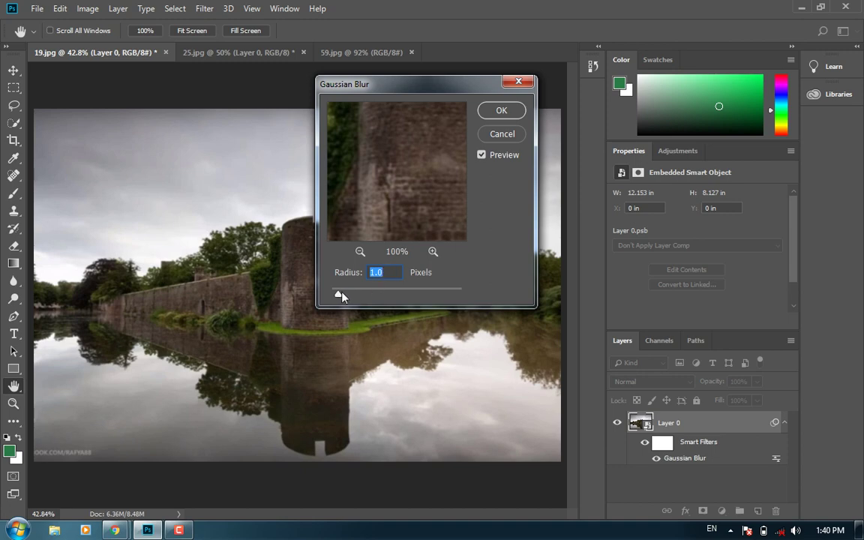
{"action": "left_click_drag", "start_coordinate": [342, 297], "coordinate": [335, 298]}
{"action": "left_click", "coordinate": [504, 110]}
{"action": "key", "text": "c"}
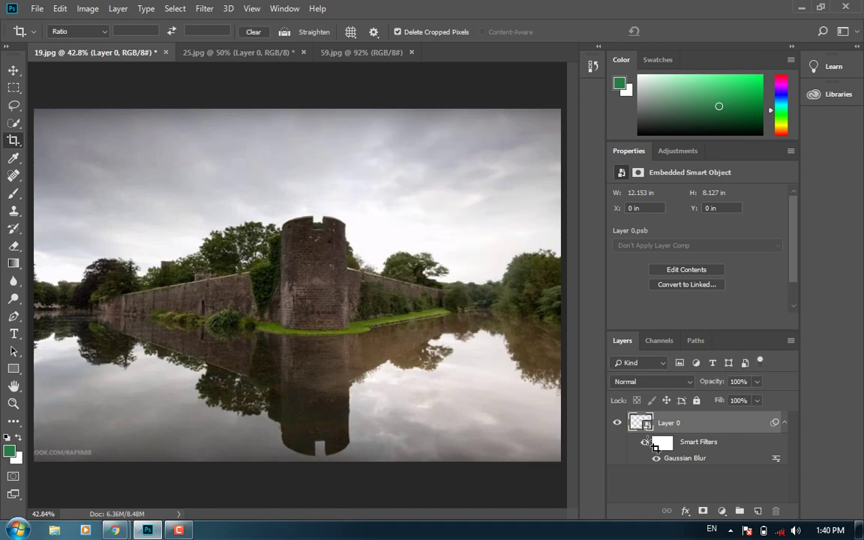
- Re-edit the Gaussian Blur smart filter to a 3.8-pixel radius
{"action": "double_click", "coordinate": [679, 457]}
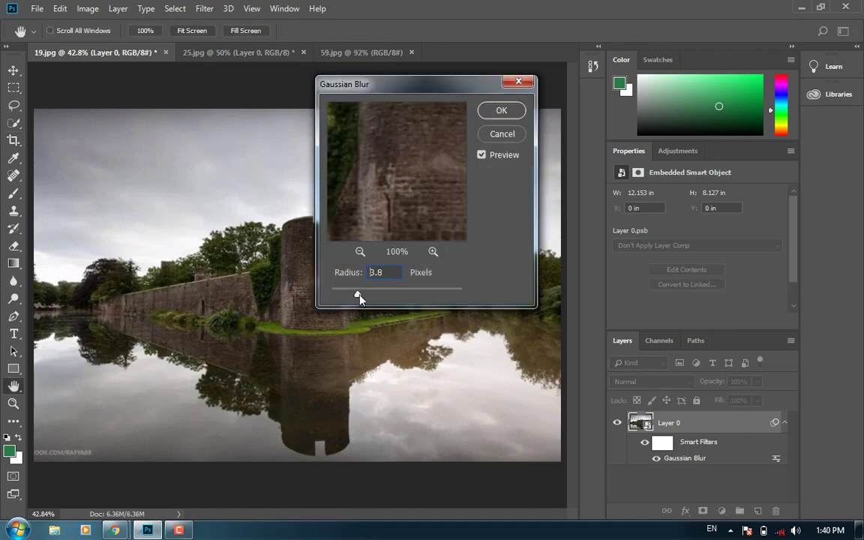
{"action": "left_click", "coordinate": [502, 110]}
{"action": "key", "text": "c"}
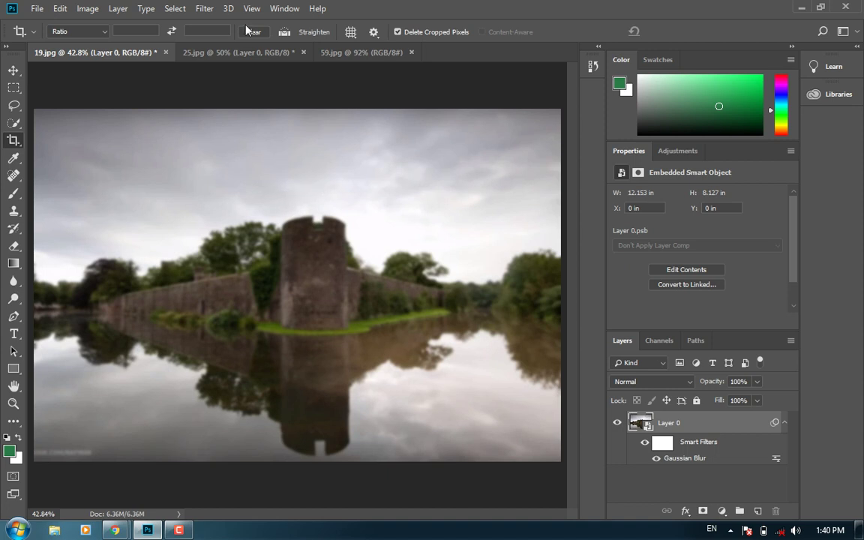
{"action": "left_click", "coordinate": [204, 8]}
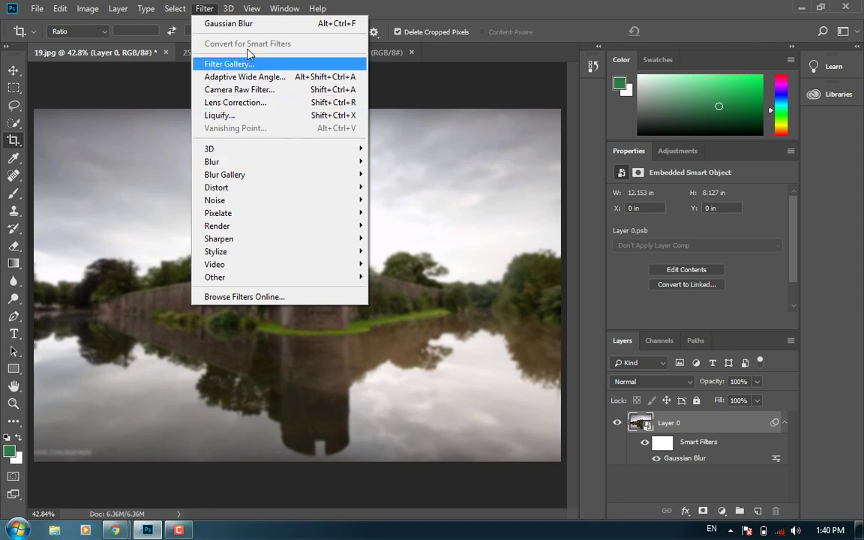
- Dismiss the Filter menu, leaving the blurred castle photo in view
{"action": "left_click", "coordinate": [204, 8]}
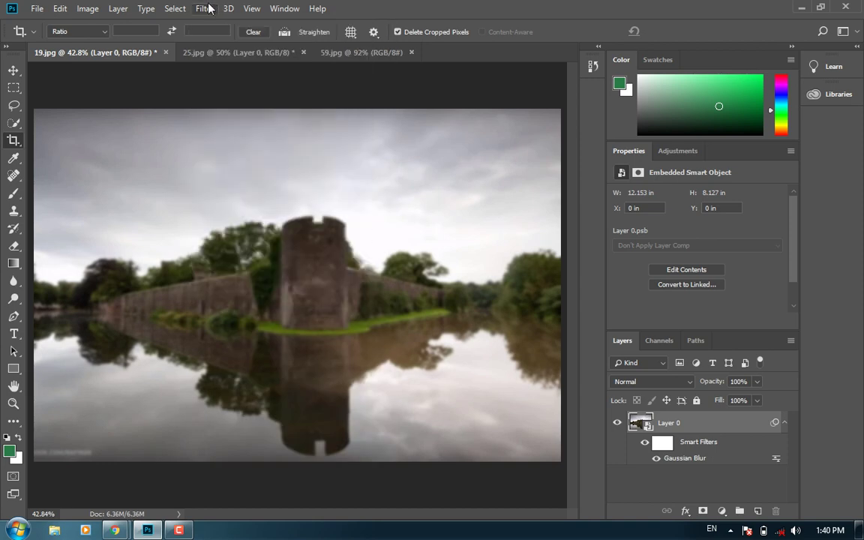